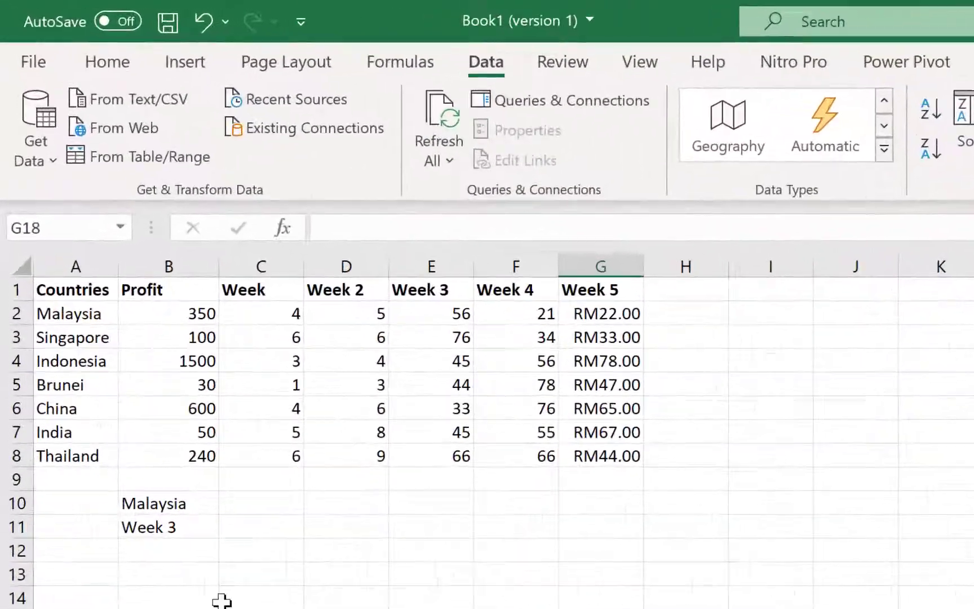
Step: Select the country names, part of the Profit figures and the Week 5 column to review the table
left_click_drag(67, 313, 42, 449)
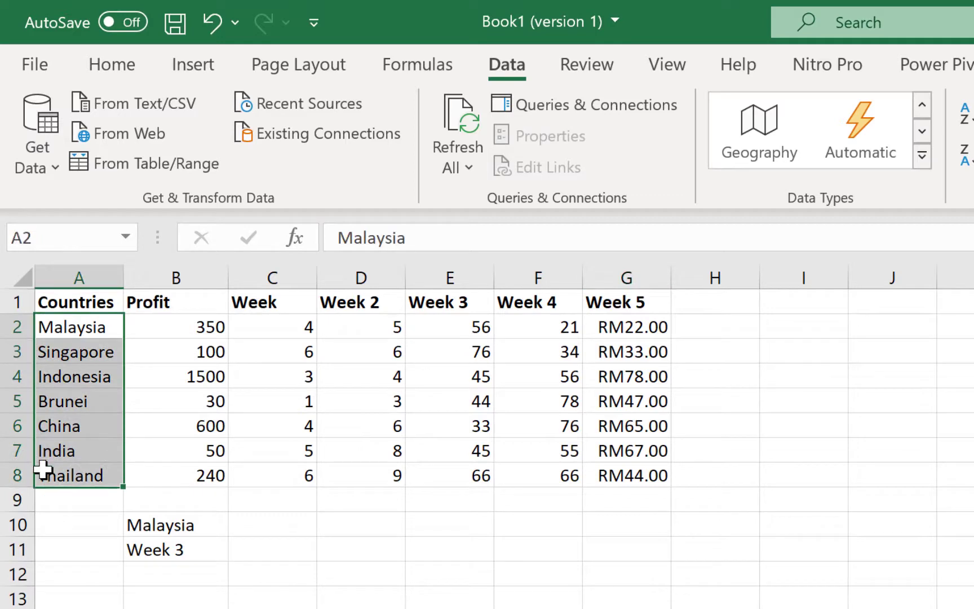
left_click_drag(177, 329, 215, 437)
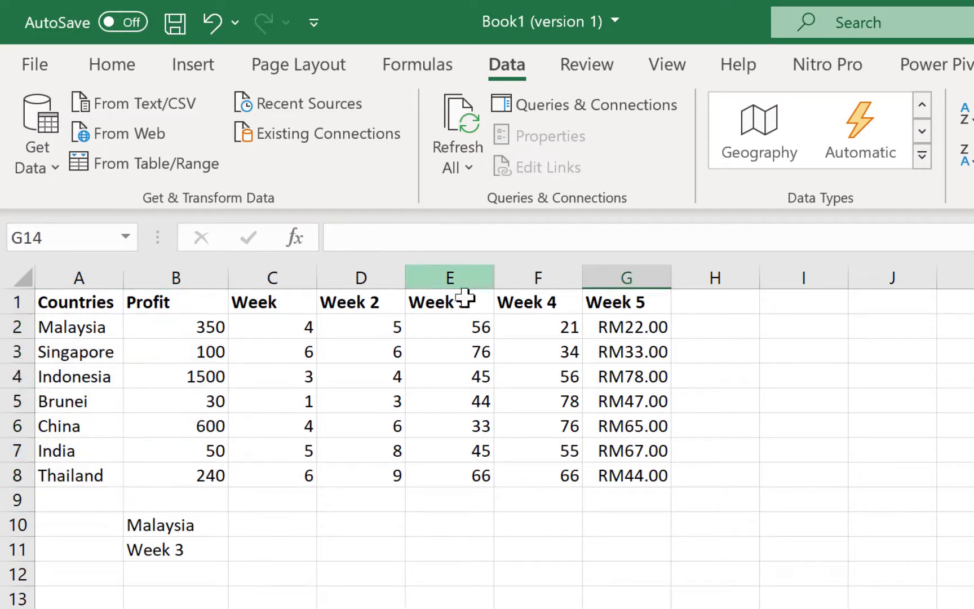
left_click(636, 273)
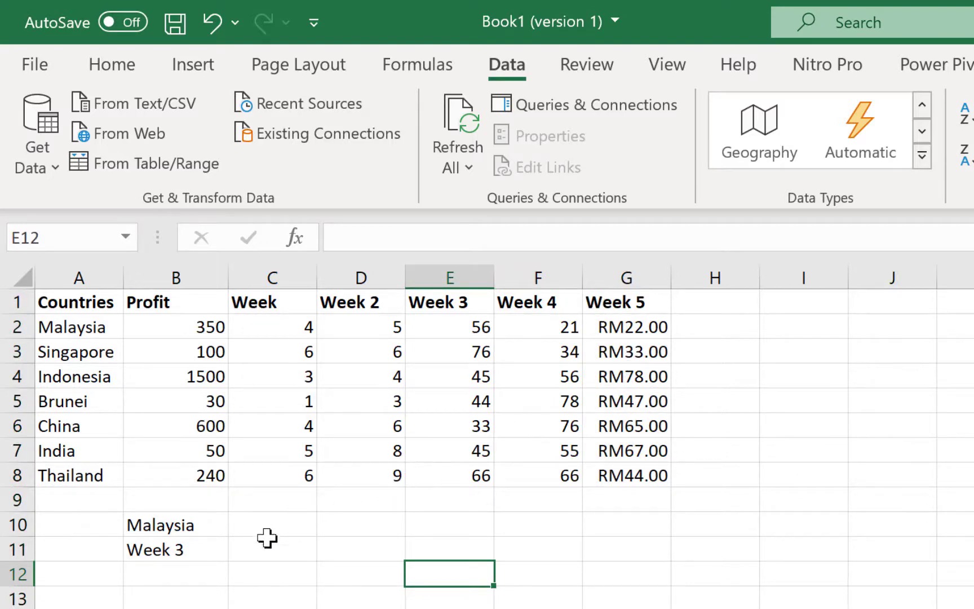
left_click(449, 608)
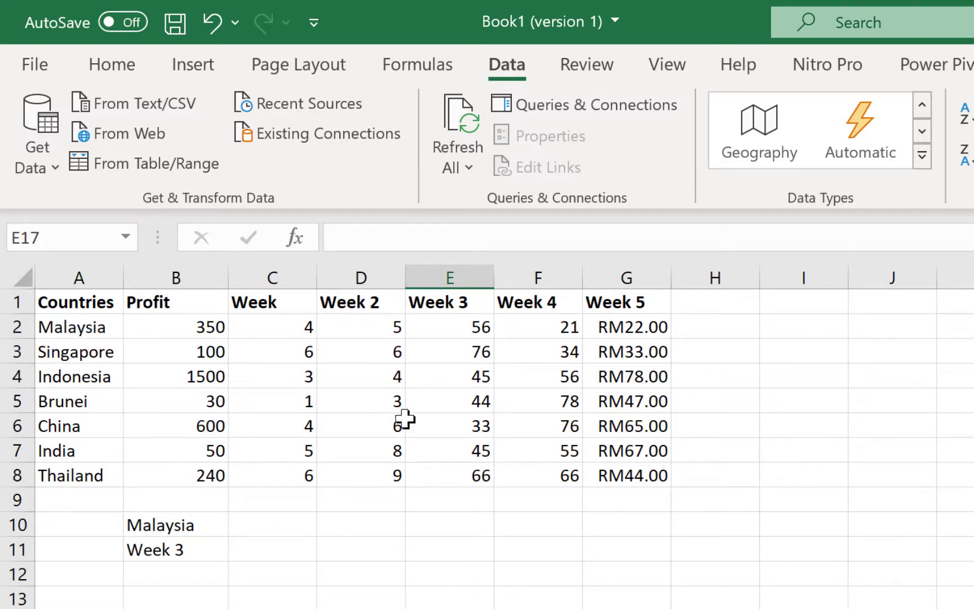
Step: Enter =XLOOKUP(B10,A2:A8,E2:E8) in C10 to return Malaysia's Week 3 figure, 56
left_click(263, 528)
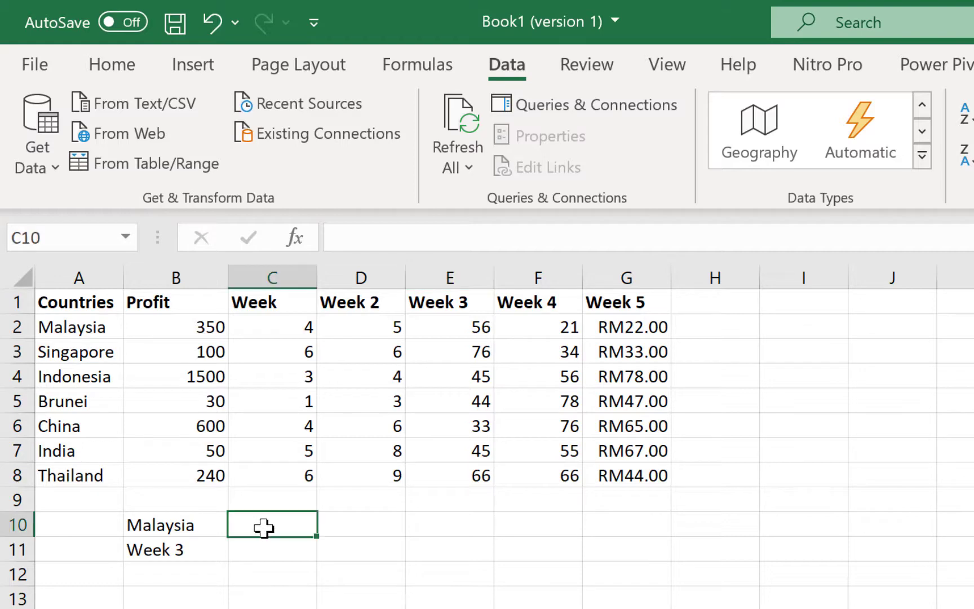
type("=xlookup(")
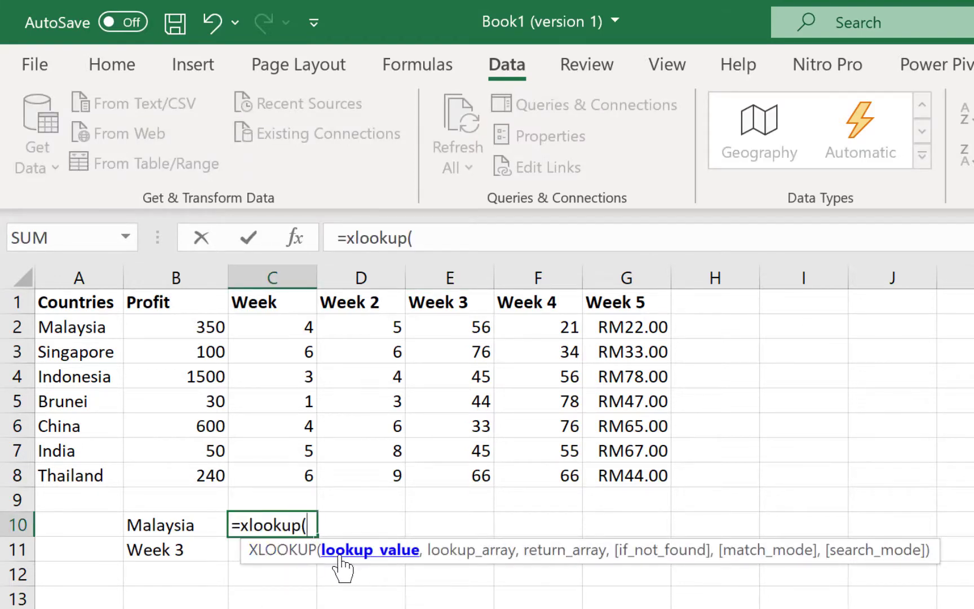
left_click(189, 525)
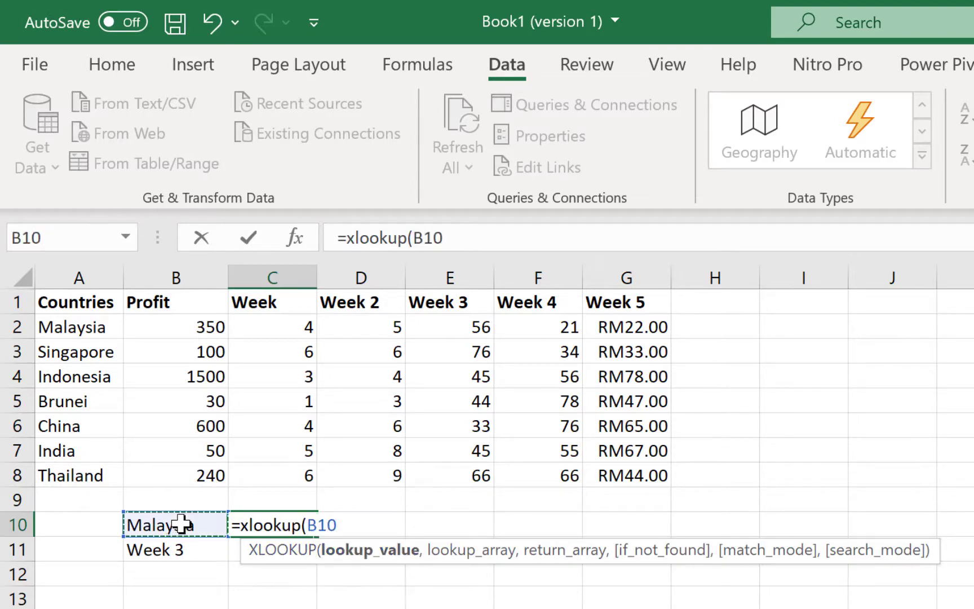
type(",")
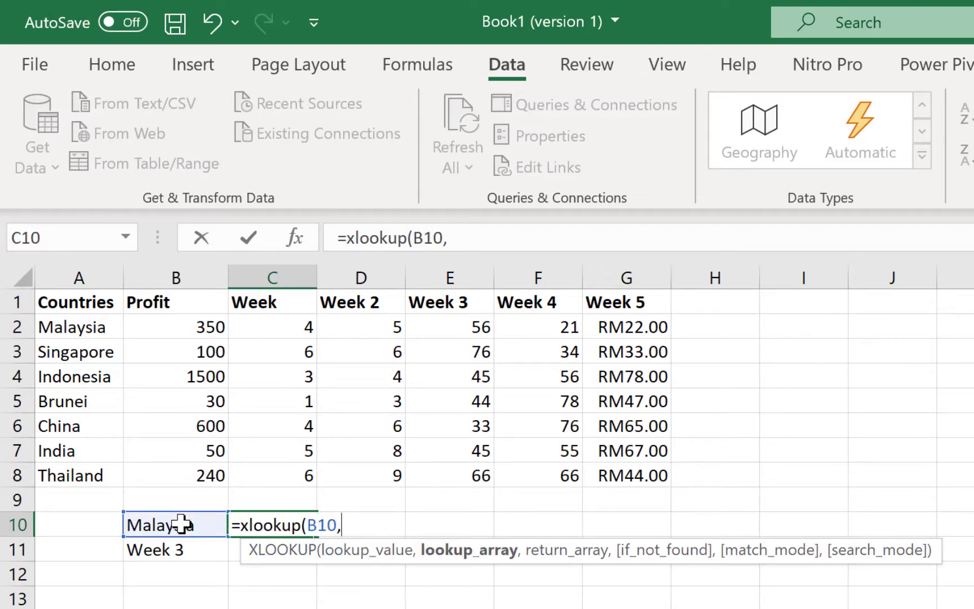
left_click_drag(71, 327, 59, 485)
type(",")
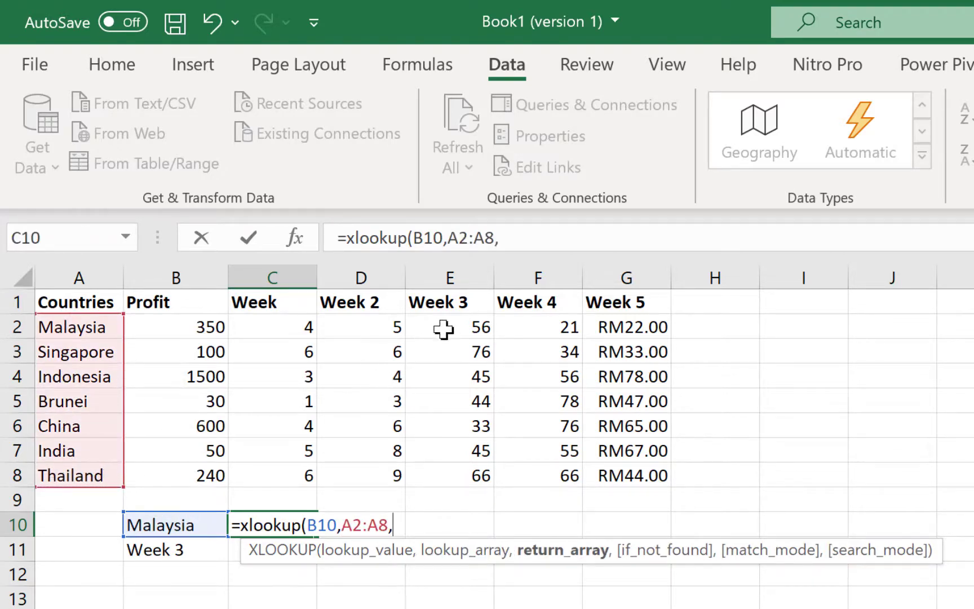
left_click_drag(448, 325, 460, 477)
type(")")
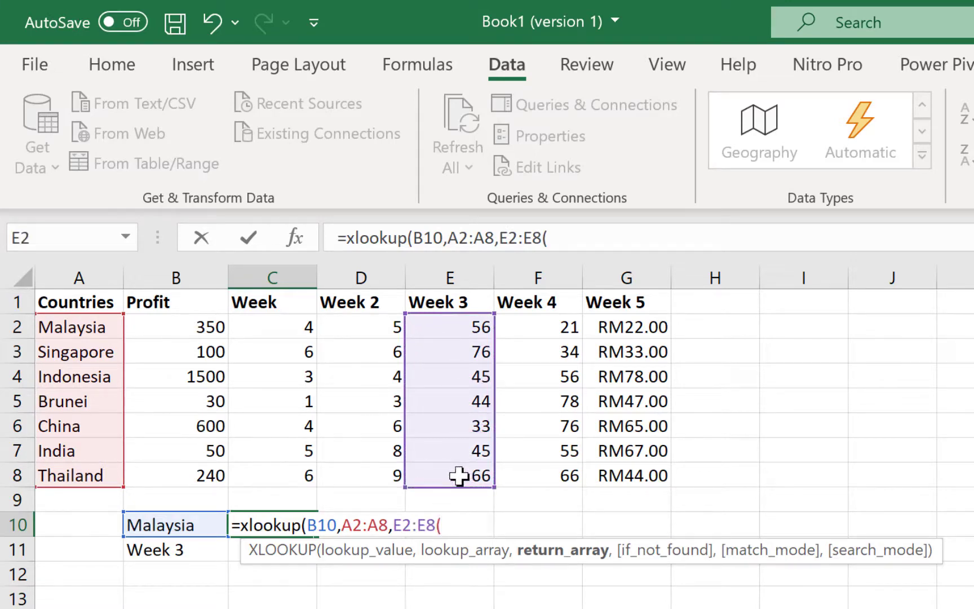
key("Return")
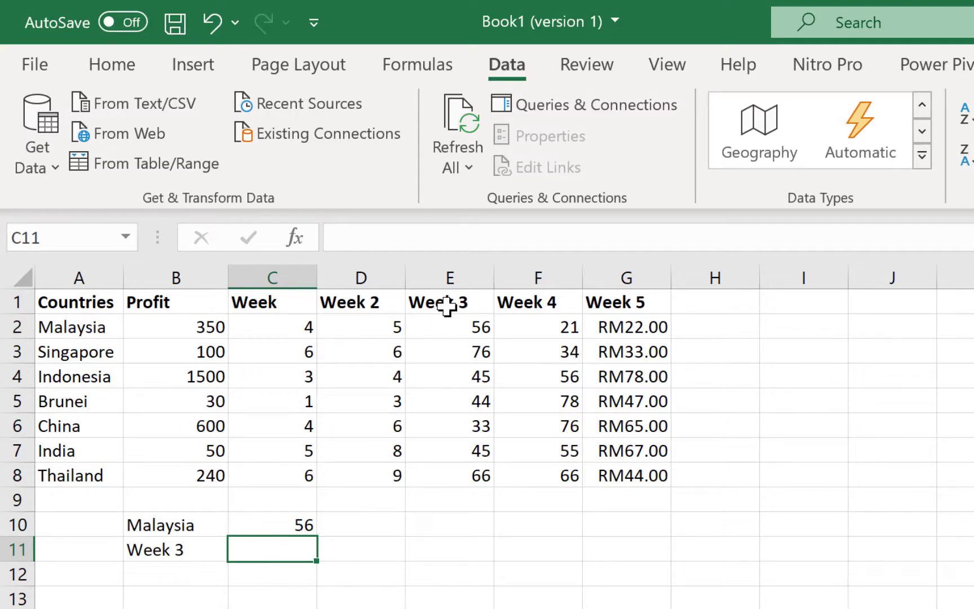
left_click(361, 608)
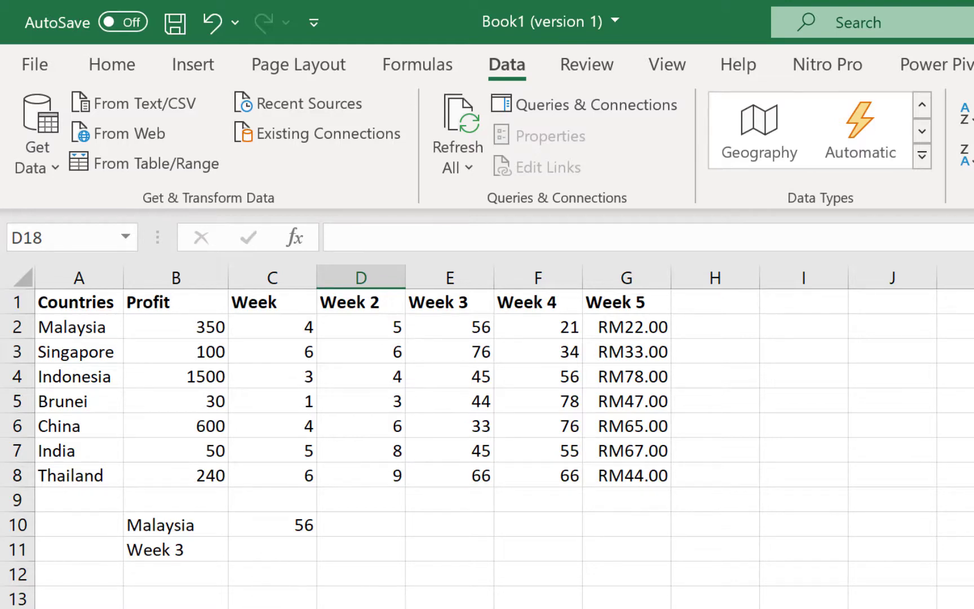
Step: Enter =XLOOKUP(B11,B1:G1,B5:G5) in C11 so it returns Brunei's Week 3 value, 44
left_click(270, 548)
type("=x\\\\")
key("BackSpace")
key("BackSpace")
key("BackSpace")
key("BackSpace")
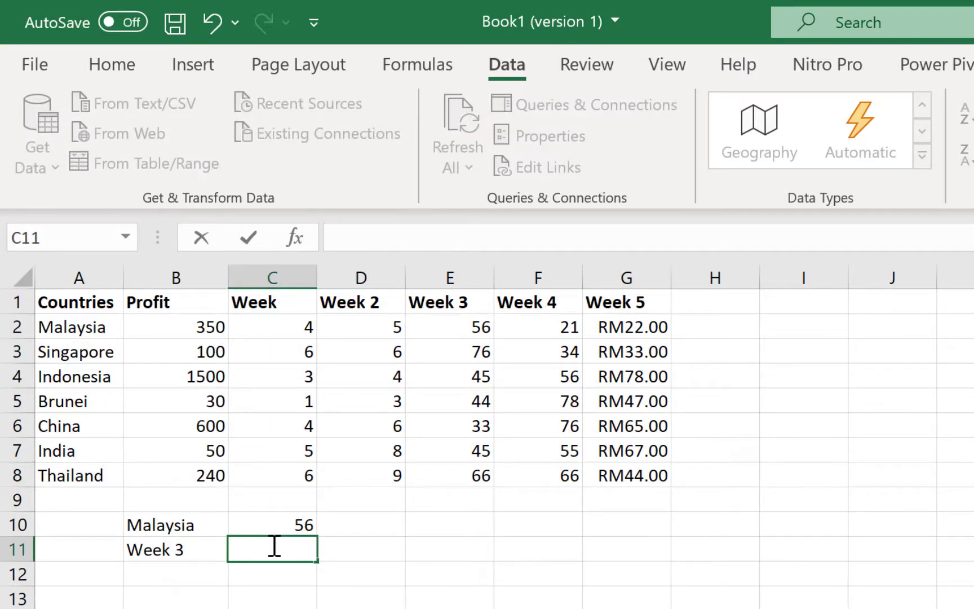
type("=xlookup(")
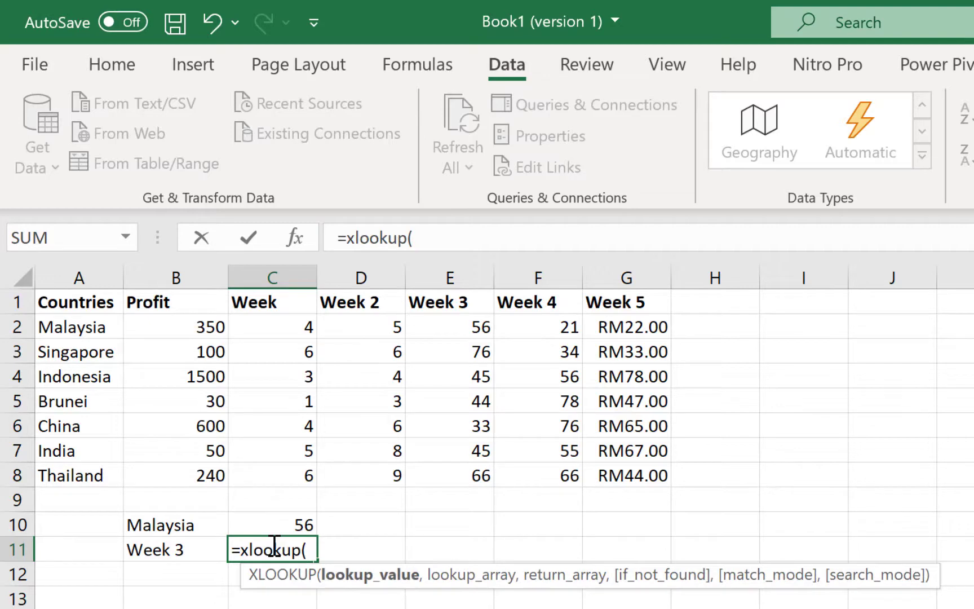
left_click(167, 552)
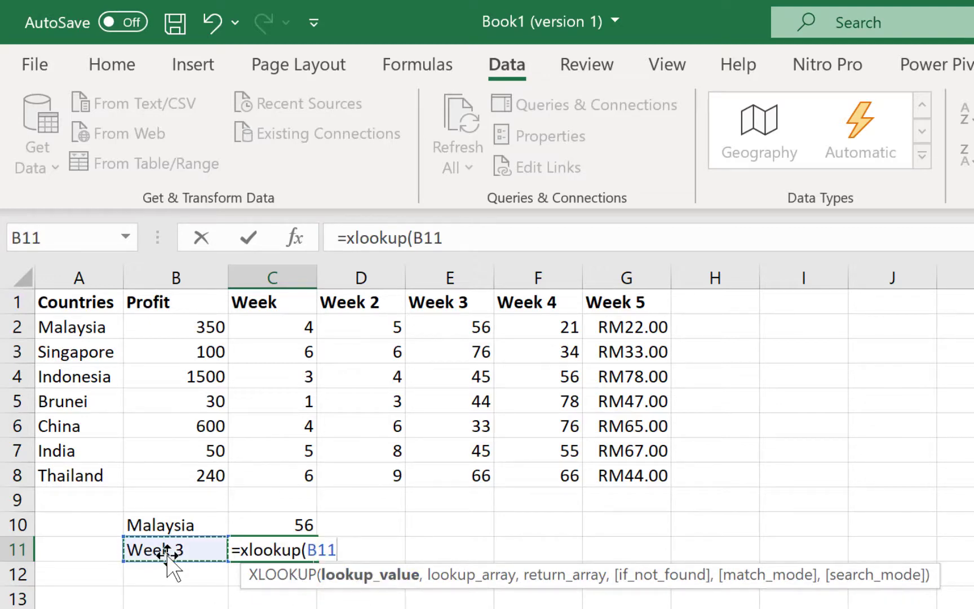
type(",")
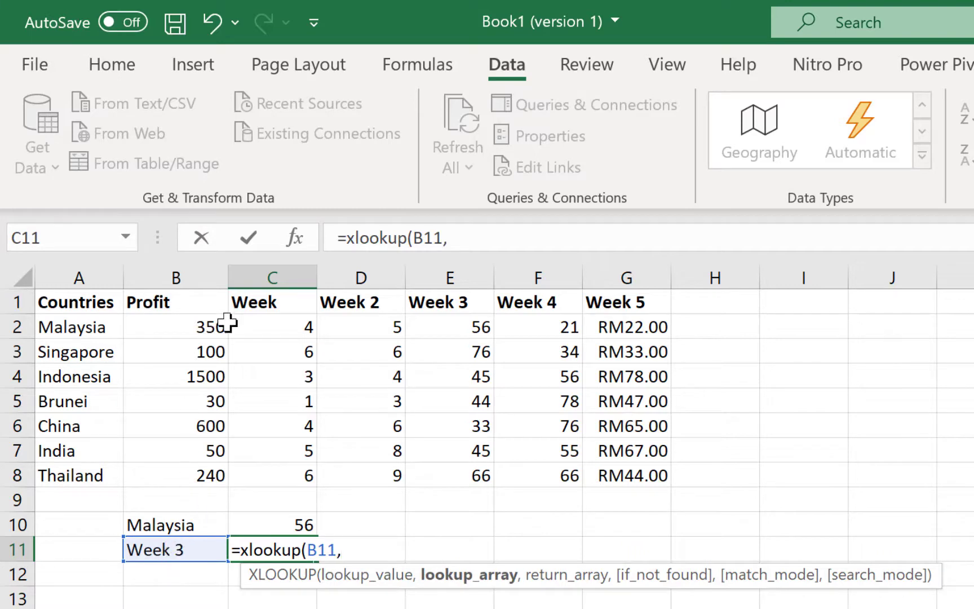
left_click_drag(172, 300, 624, 282)
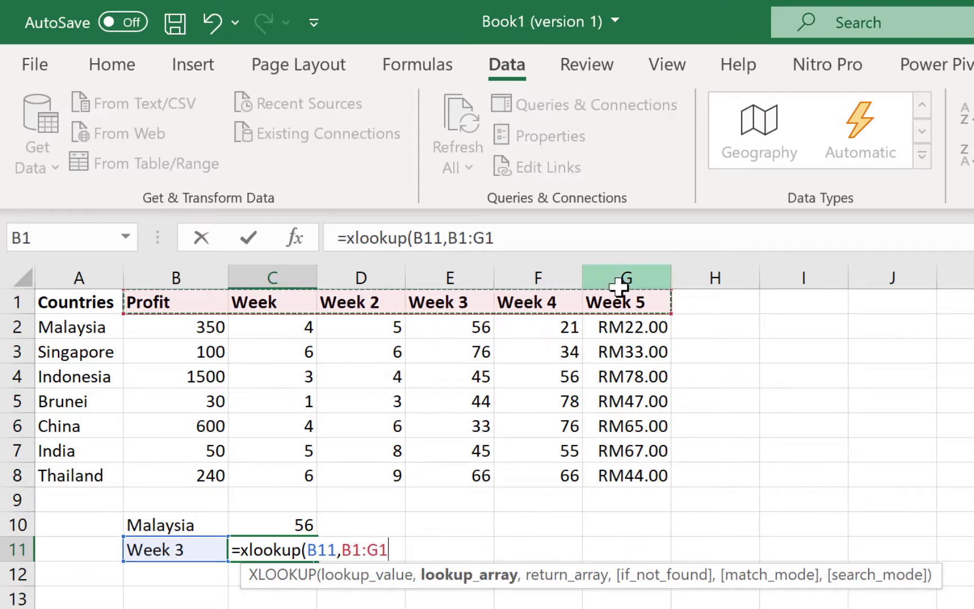
type(",")
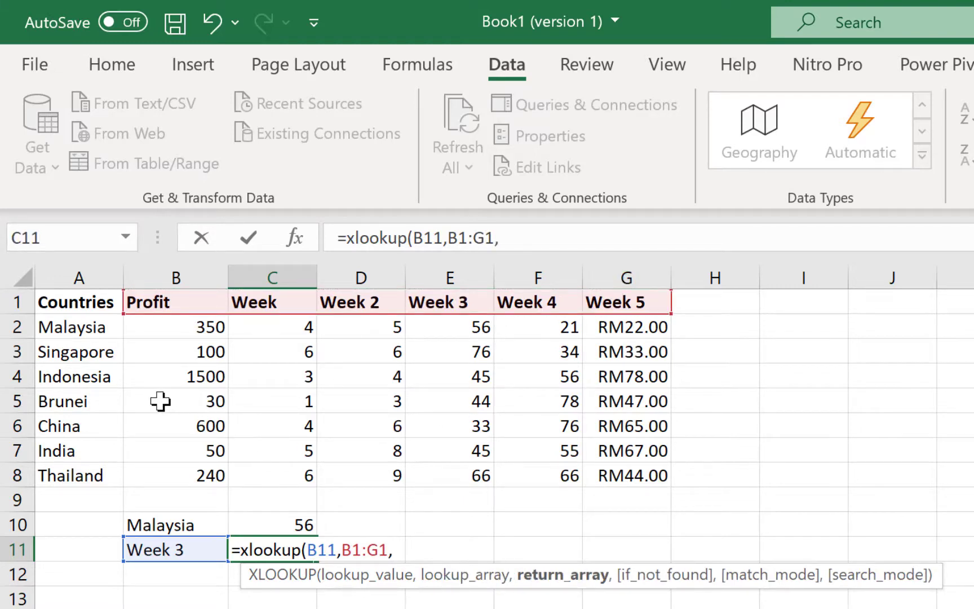
left_click_drag(164, 400, 608, 404)
type(")")
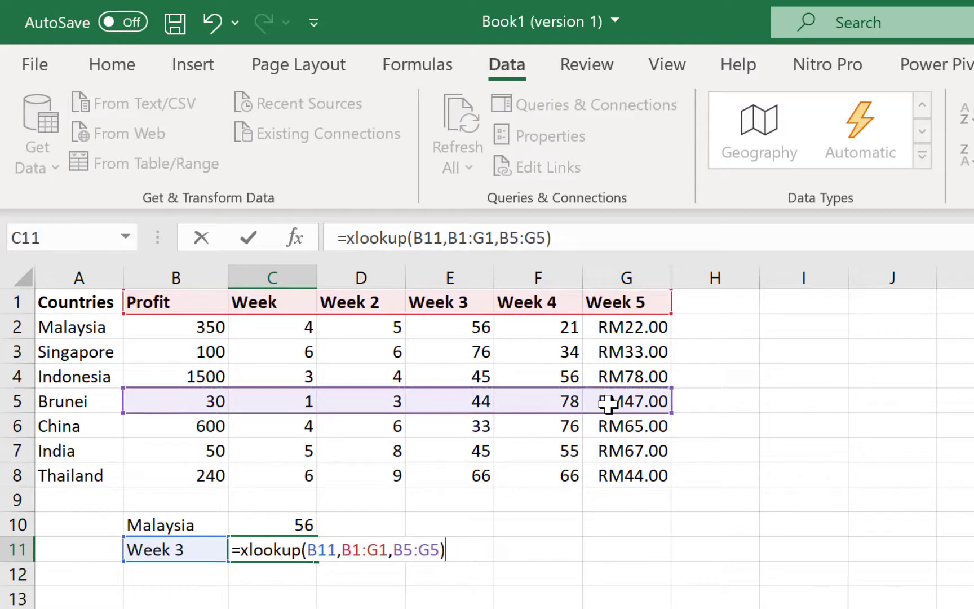
key("Return")
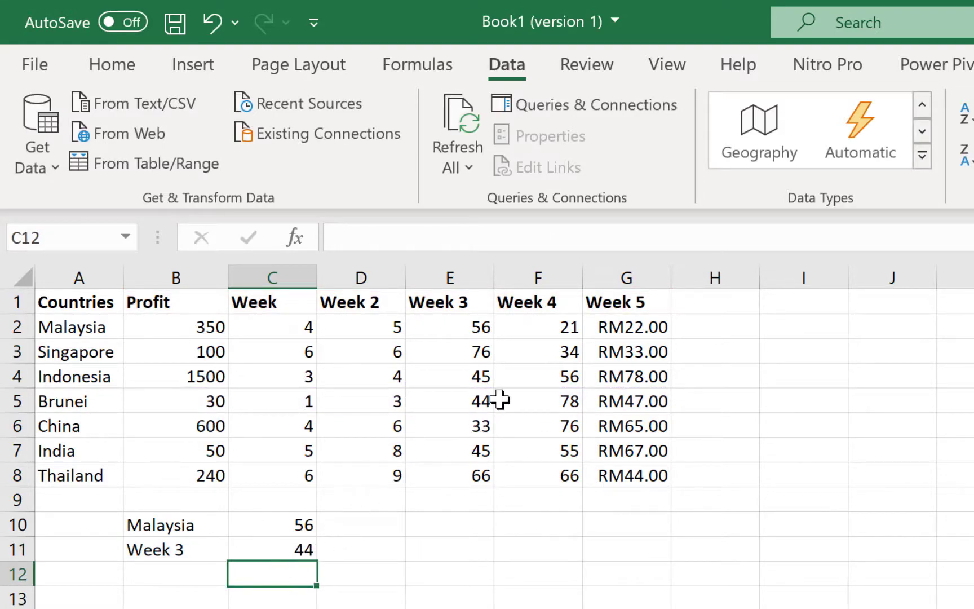
left_click(479, 401)
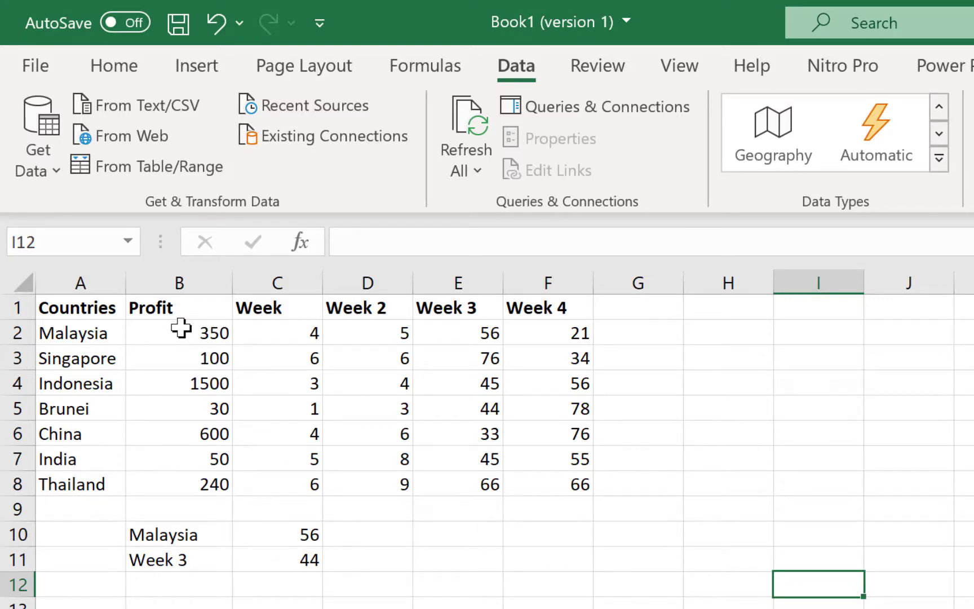
Step: Format Profit values B2:B8 as currency with the $ English (Canada) symbol and two decimals
left_click_drag(181, 328, 183, 485)
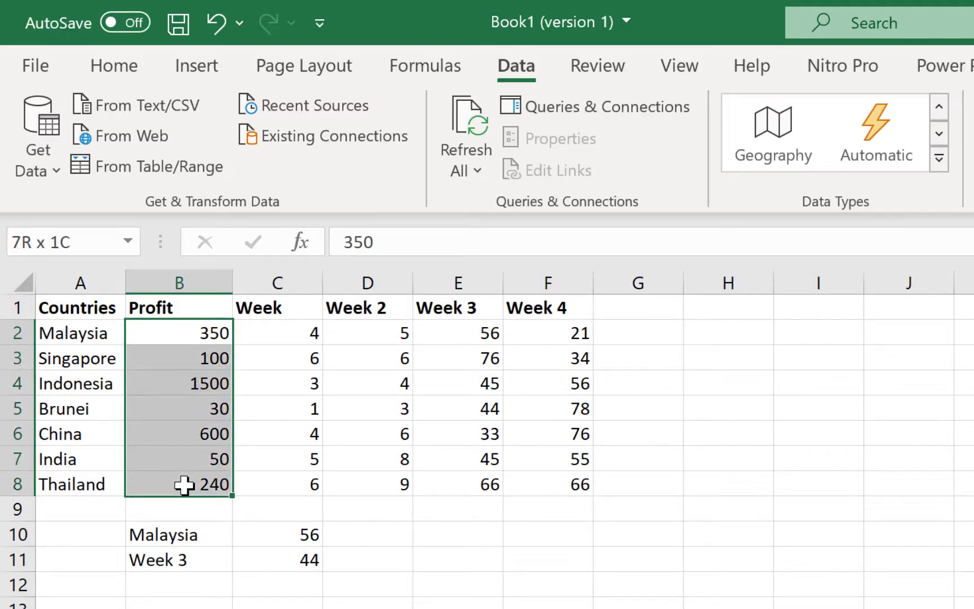
left_click_drag(184, 485, 185, 485)
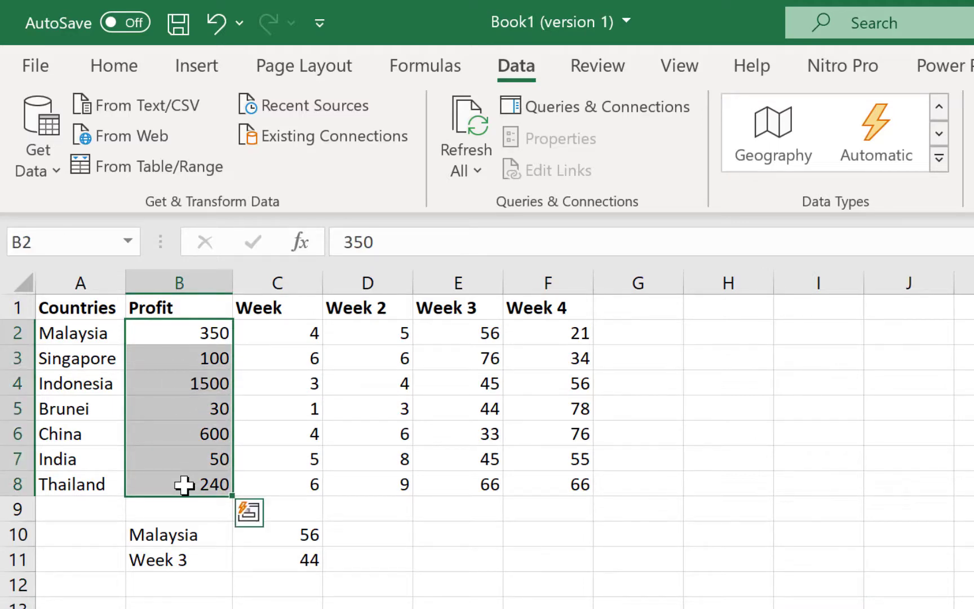
key("ctrl+shift+4")
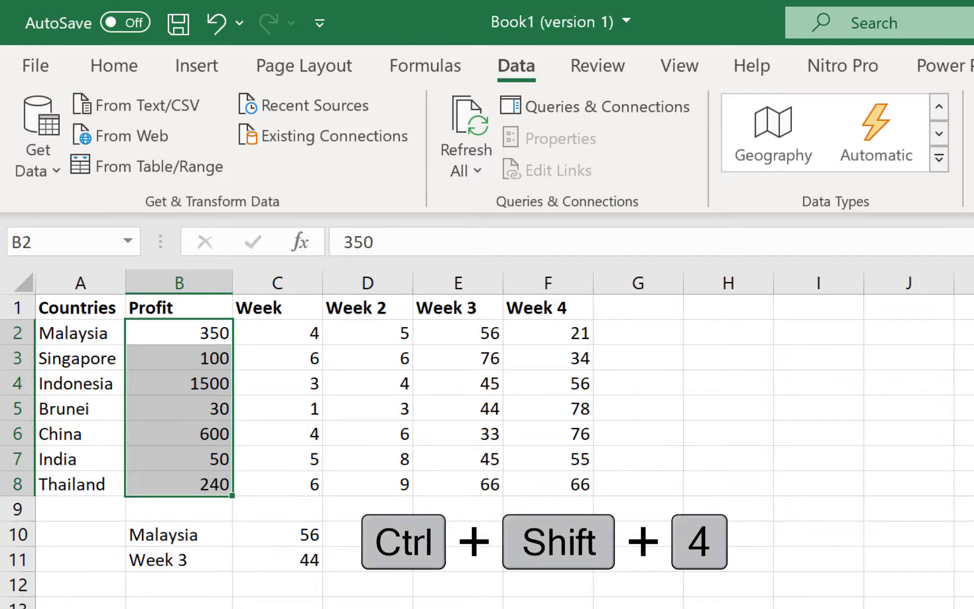
key("ctrl+shift+4")
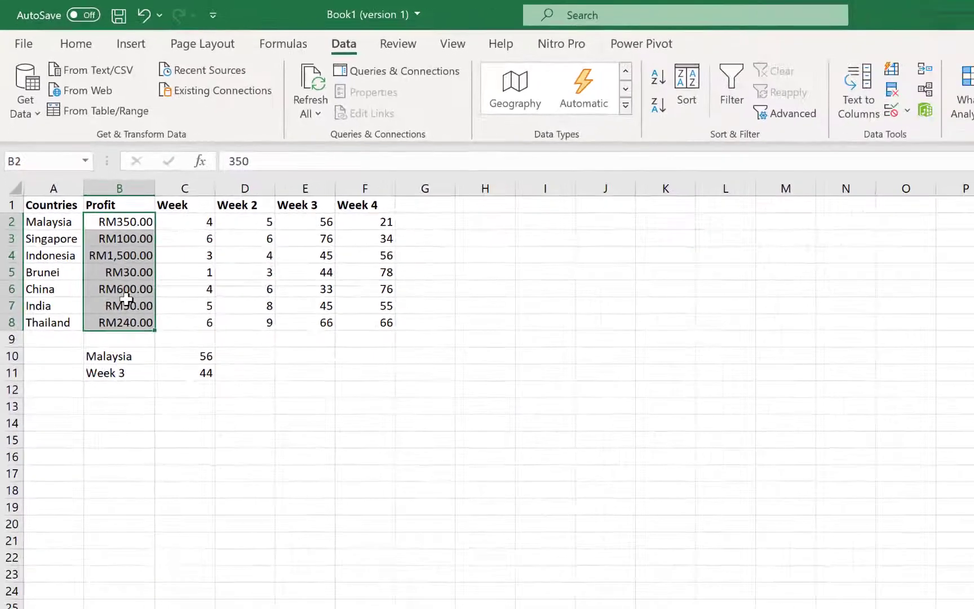
right_click(126, 299)
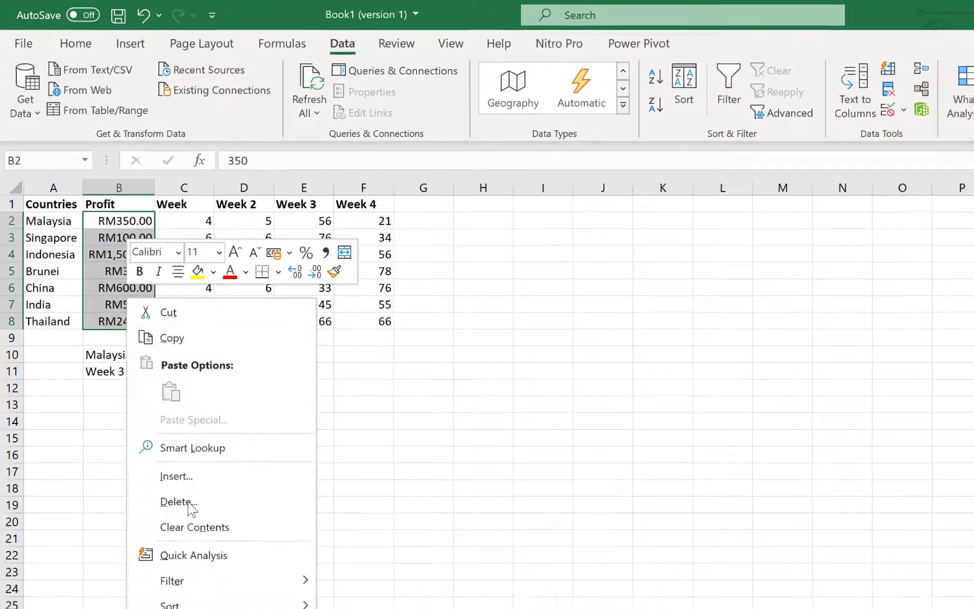
left_click(176, 575)
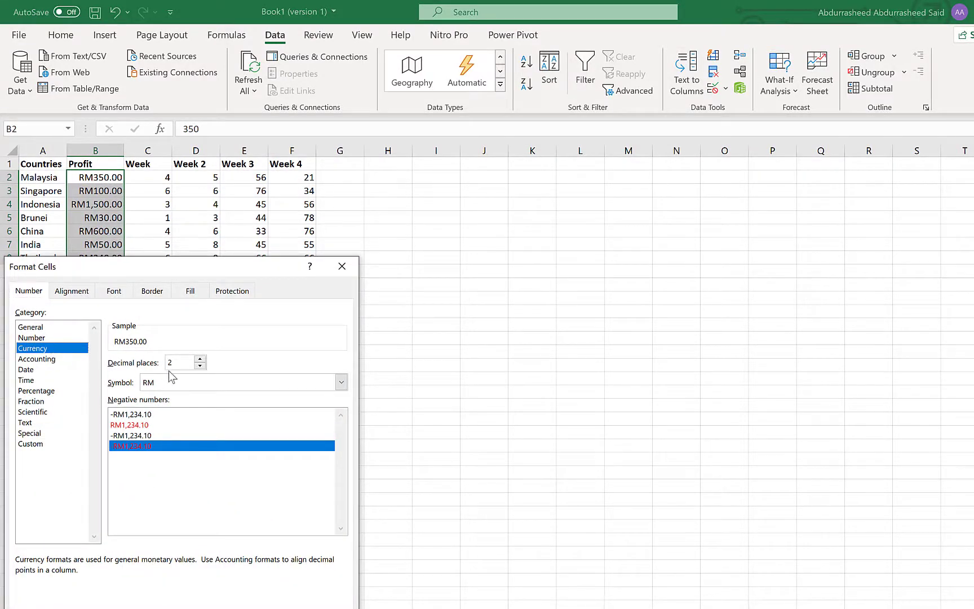
left_click(198, 382)
scroll(200, 424, "down", 1)
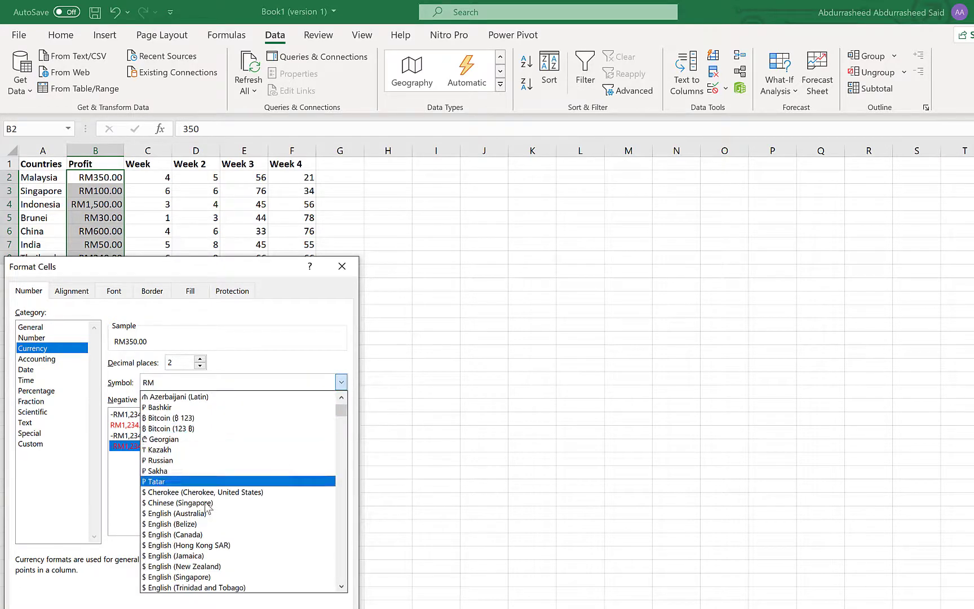
left_click(225, 536)
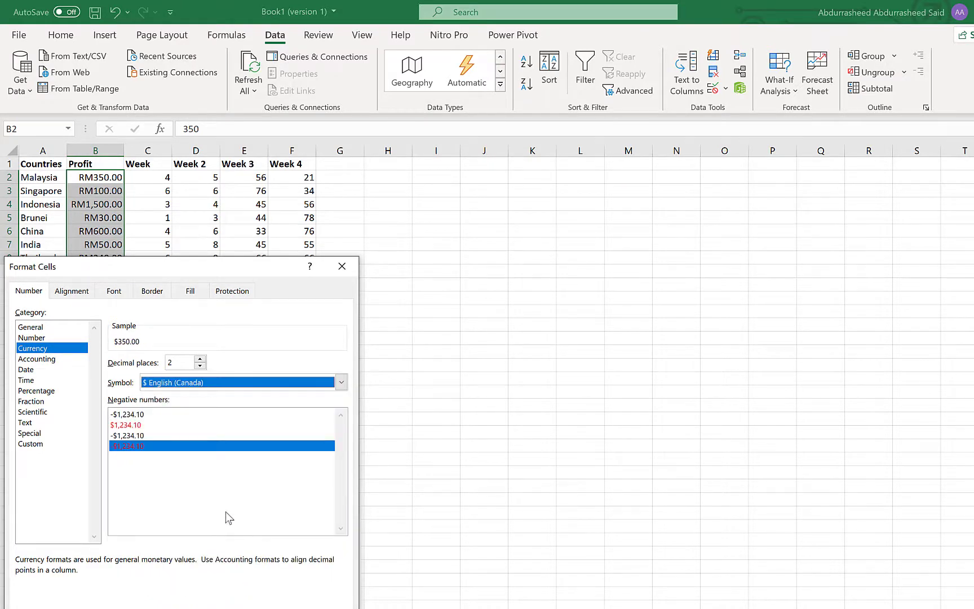
left_click(258, 602)
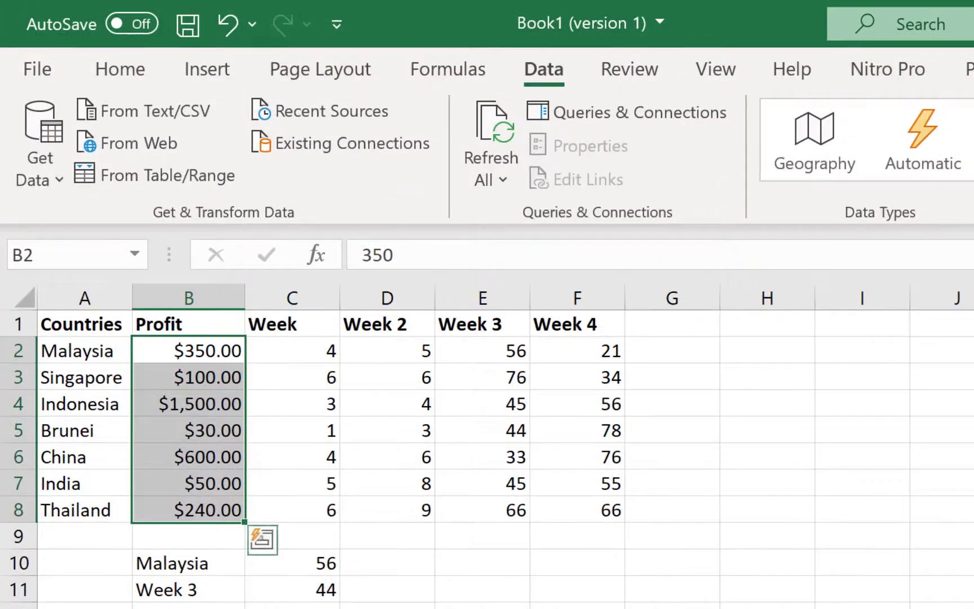
left_click(219, 327)
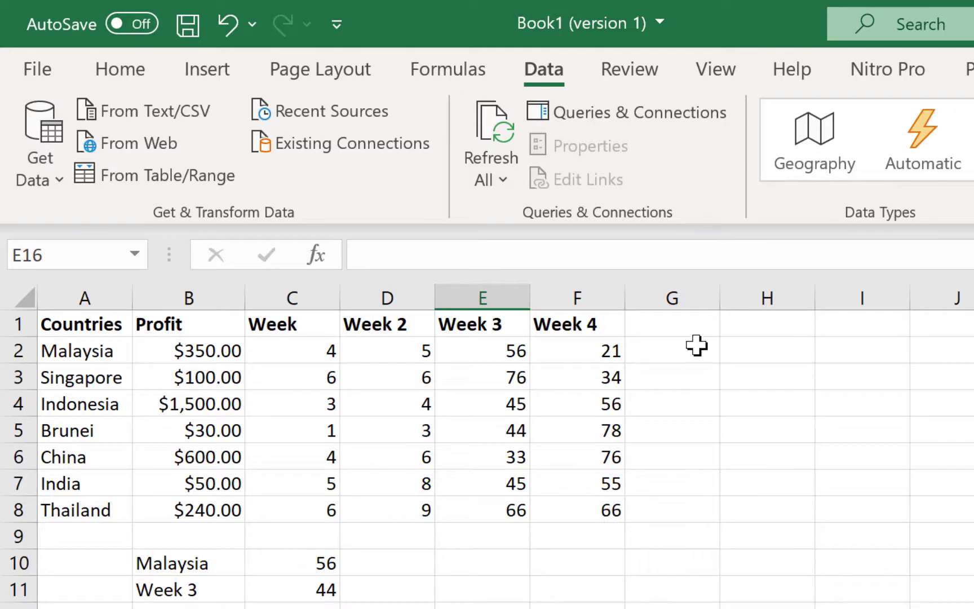
Step: Enter =IF(F2>50,"BIG","SMALL") in G2 and fill it down to G8
left_click(668, 351)
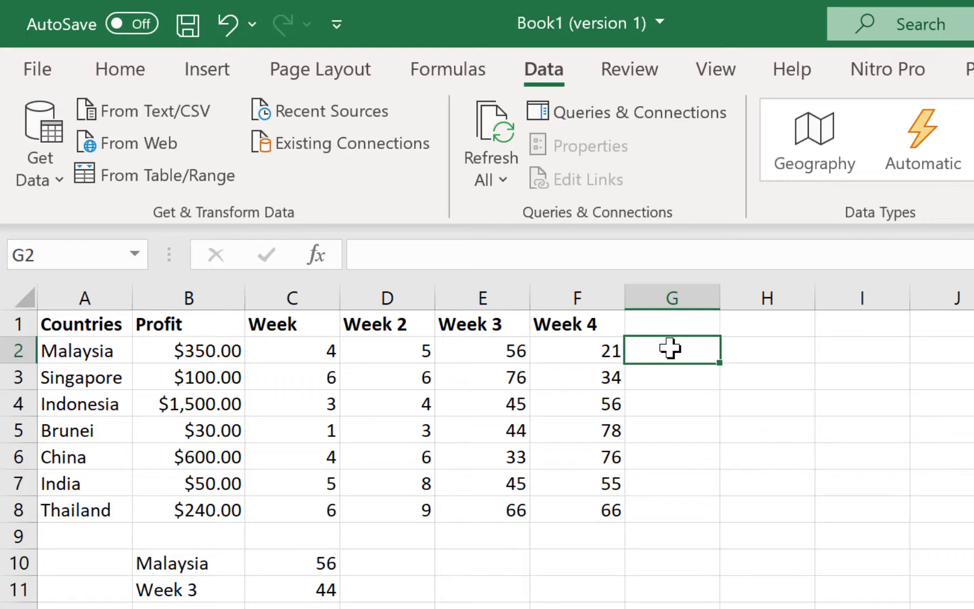
type("=if")
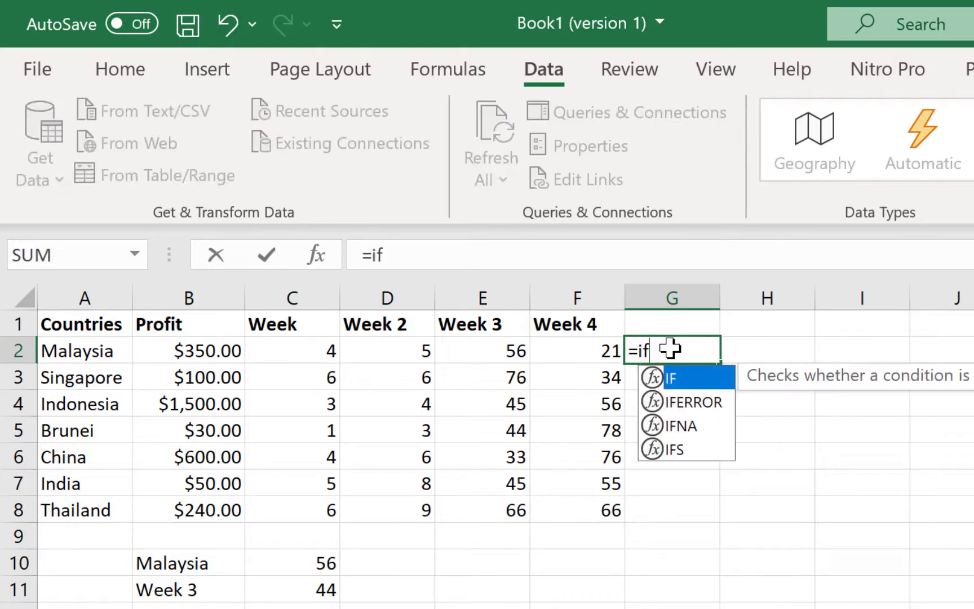
type("(")
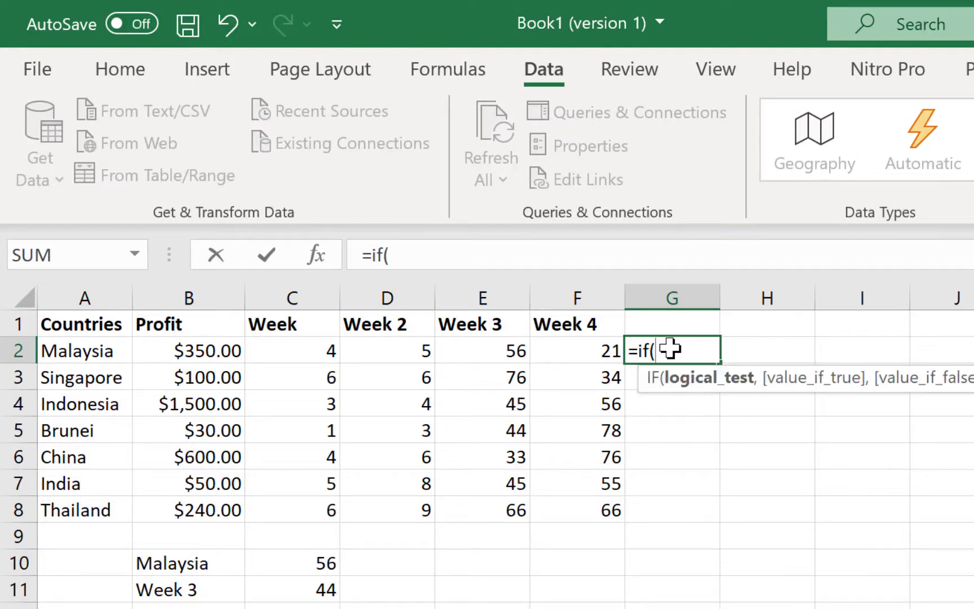
left_click(602, 343)
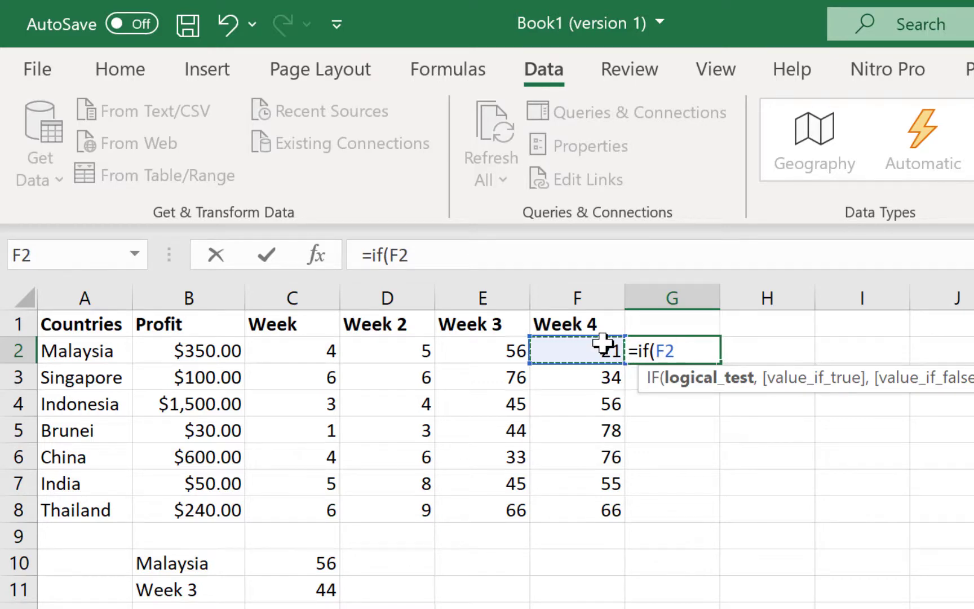
type(">5")
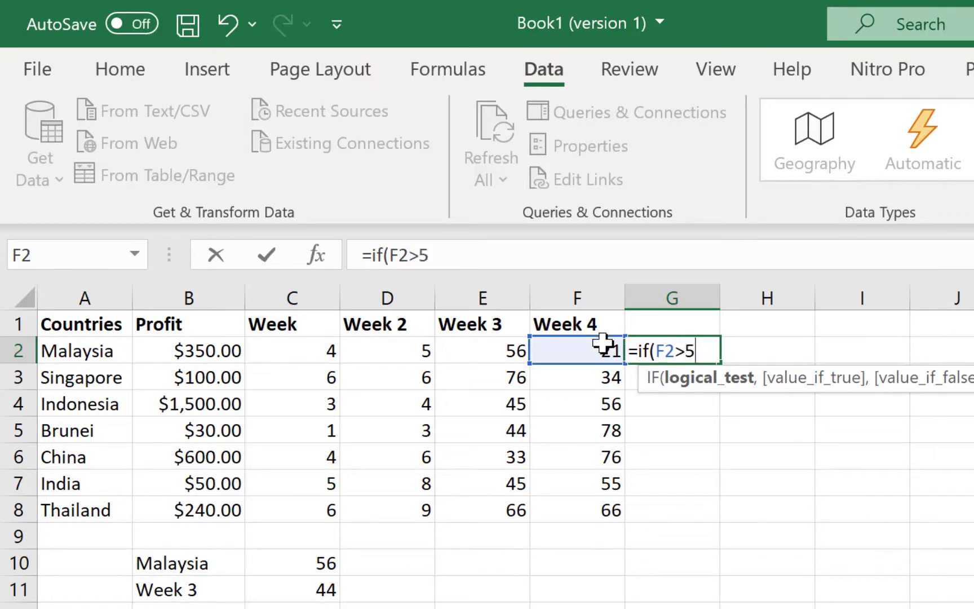
type("0,\"")
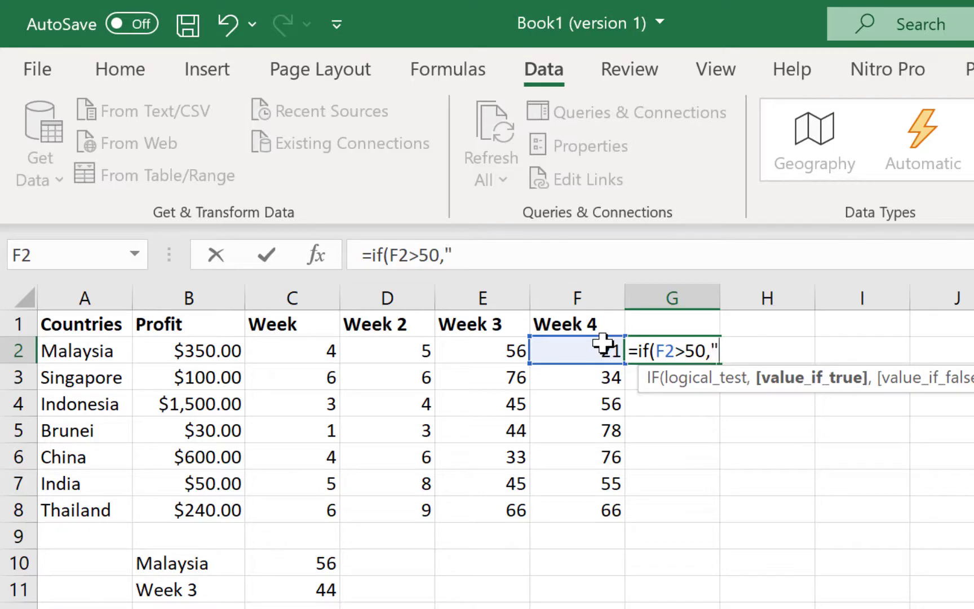
type("BIG")
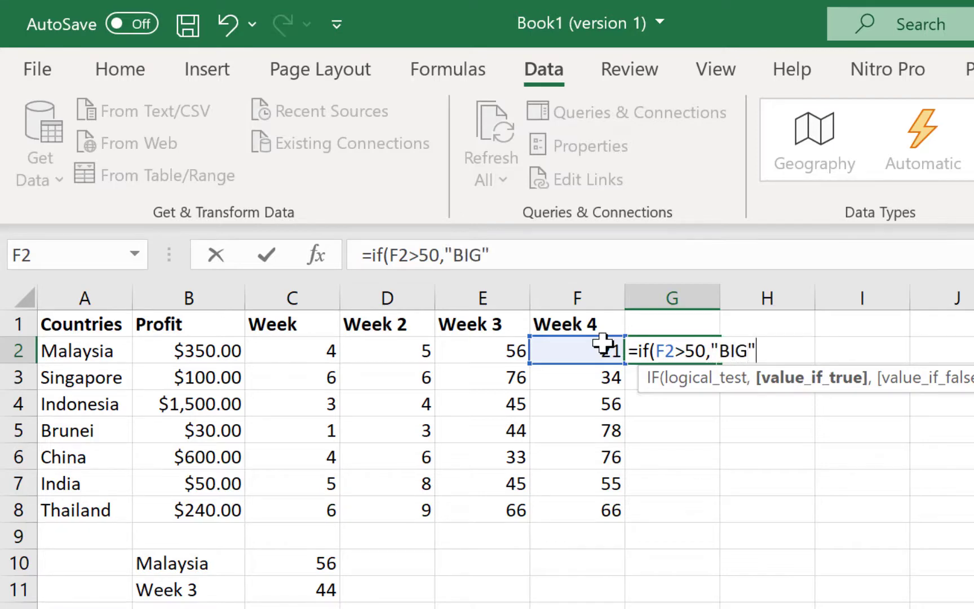
type("\",")
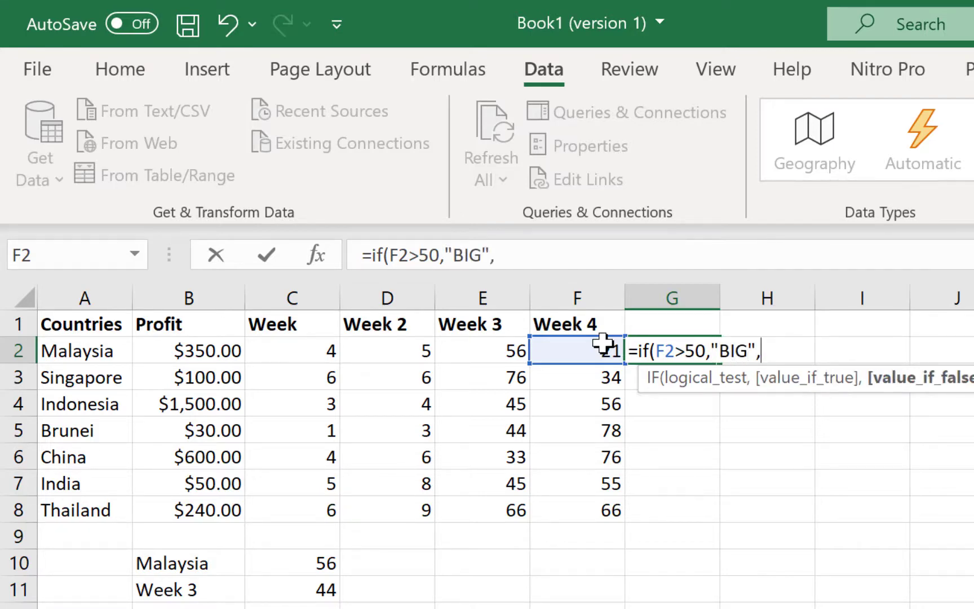
type("\"SMA")
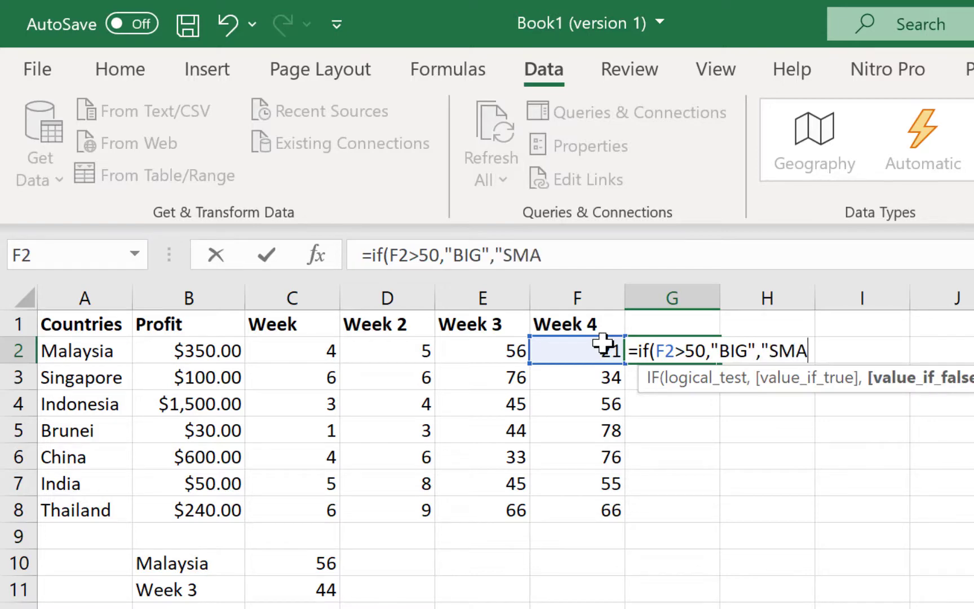
type("LL\")")
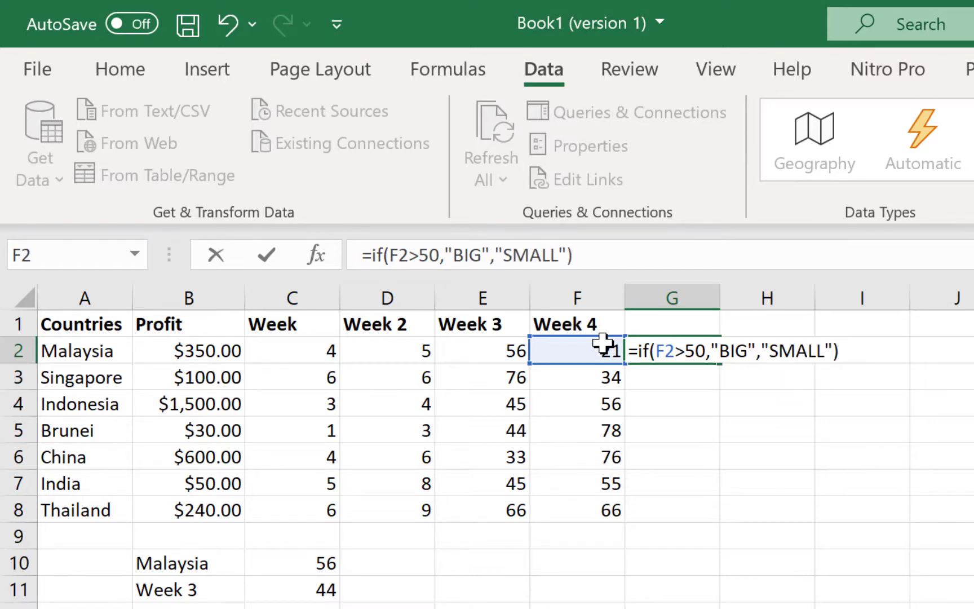
key("Return")
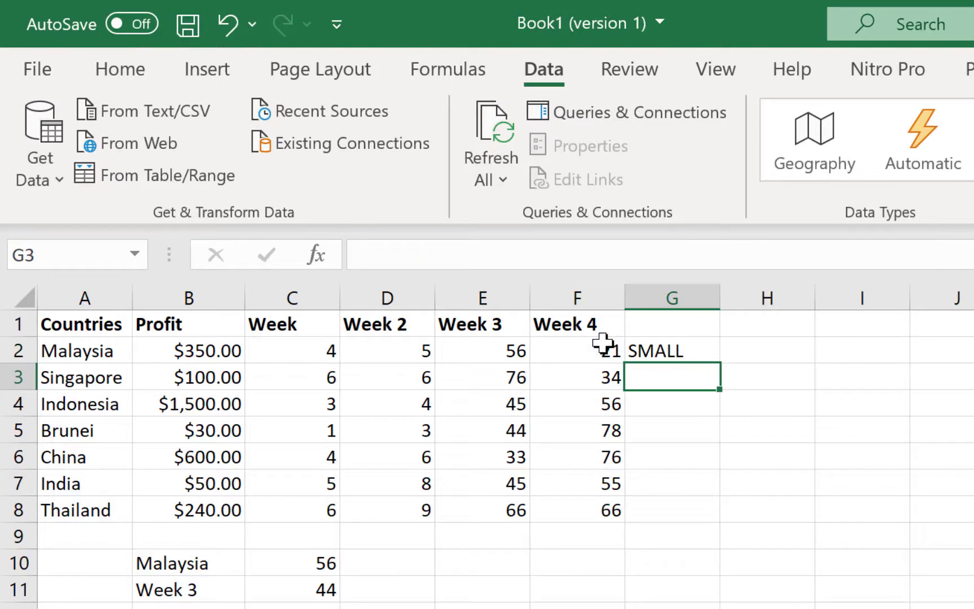
left_click(697, 345)
left_click_drag(721, 364, 719, 519)
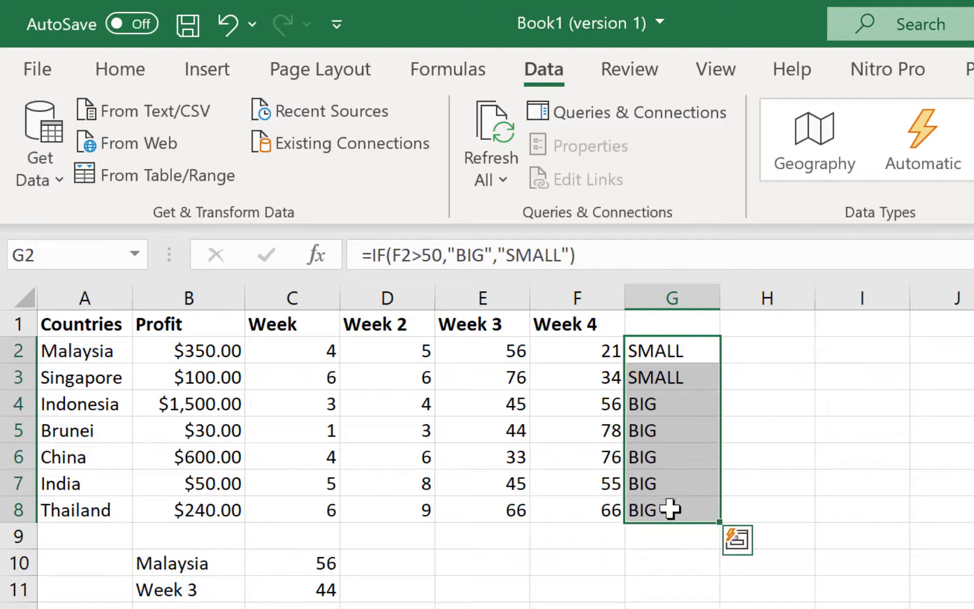
left_click(797, 430)
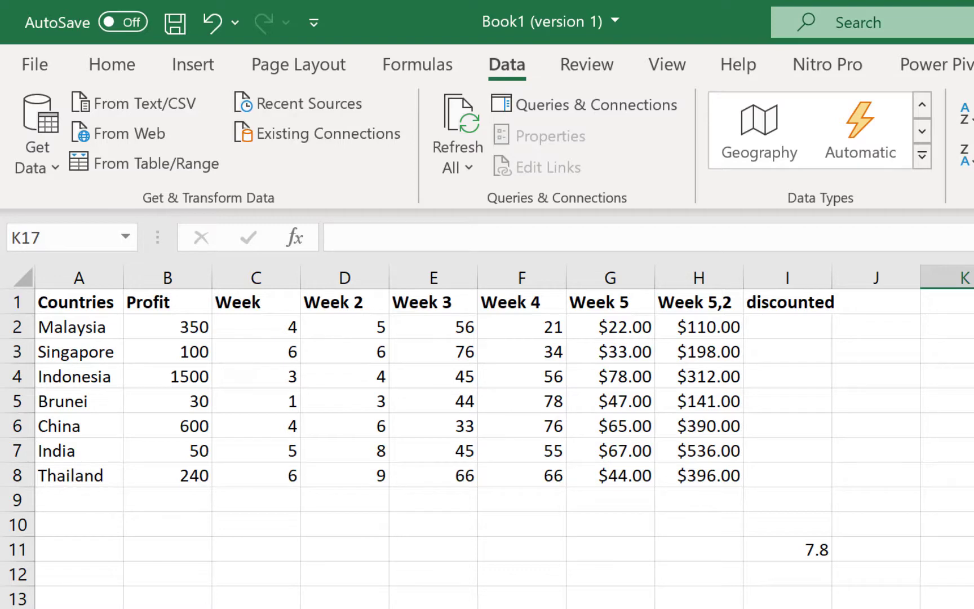
left_click(704, 326)
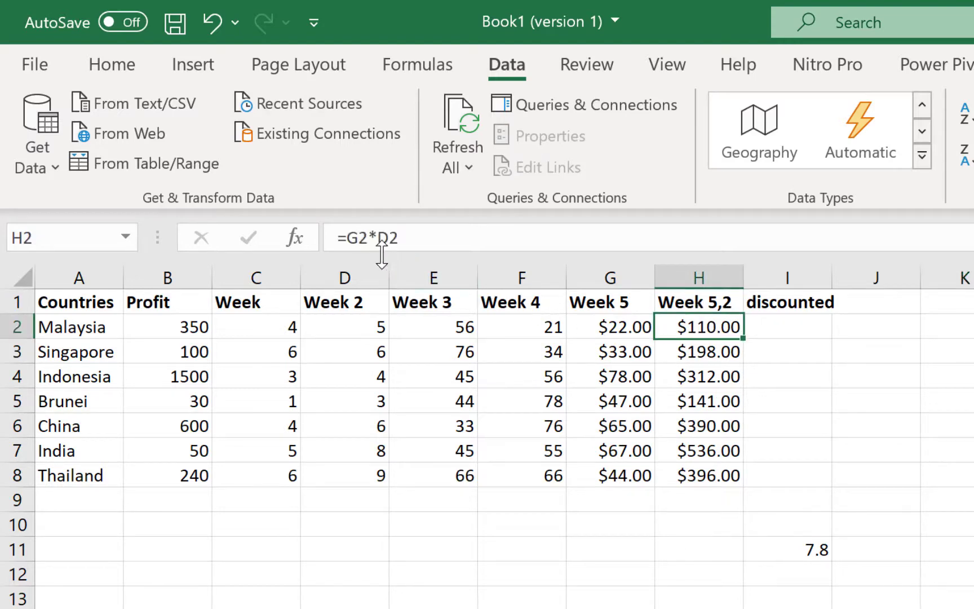
double_click(690, 327)
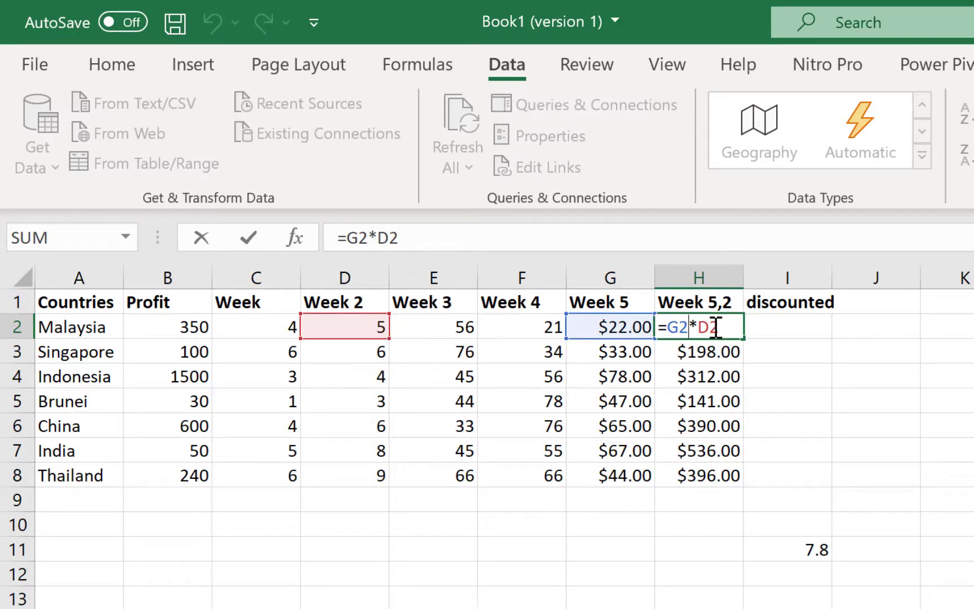
key("Return")
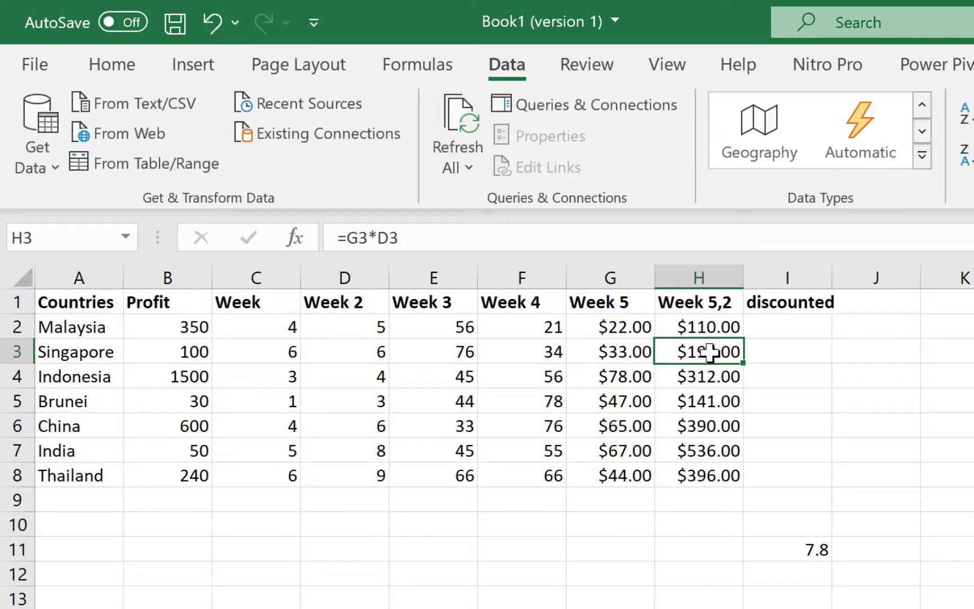
left_click(718, 398)
left_click(716, 424)
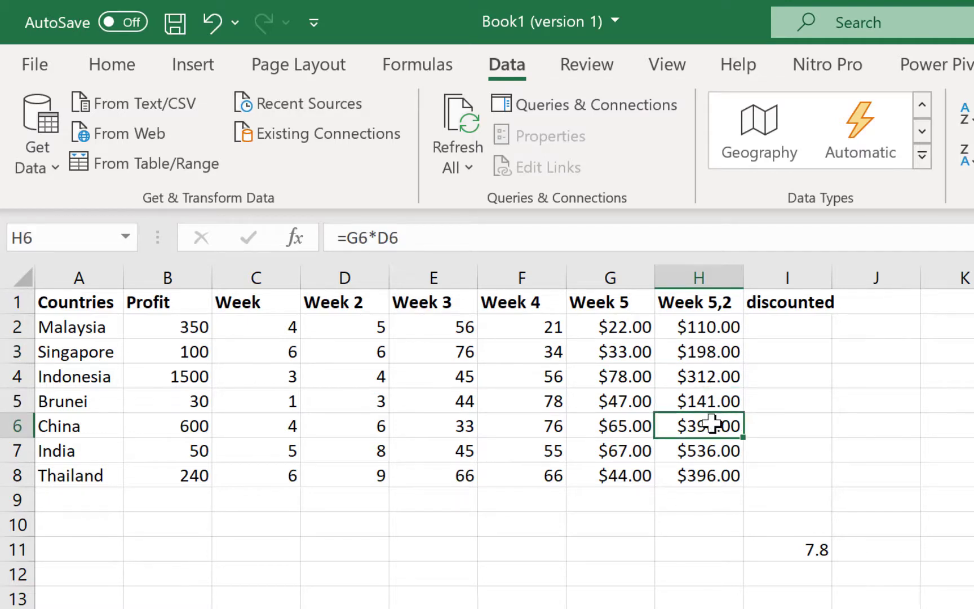
left_click(719, 449)
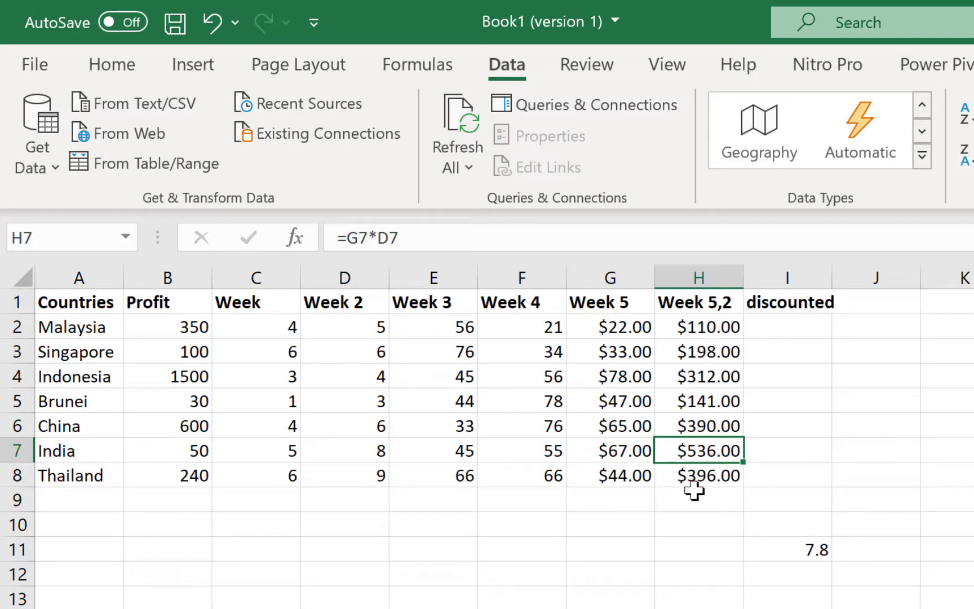
left_click(964, 608)
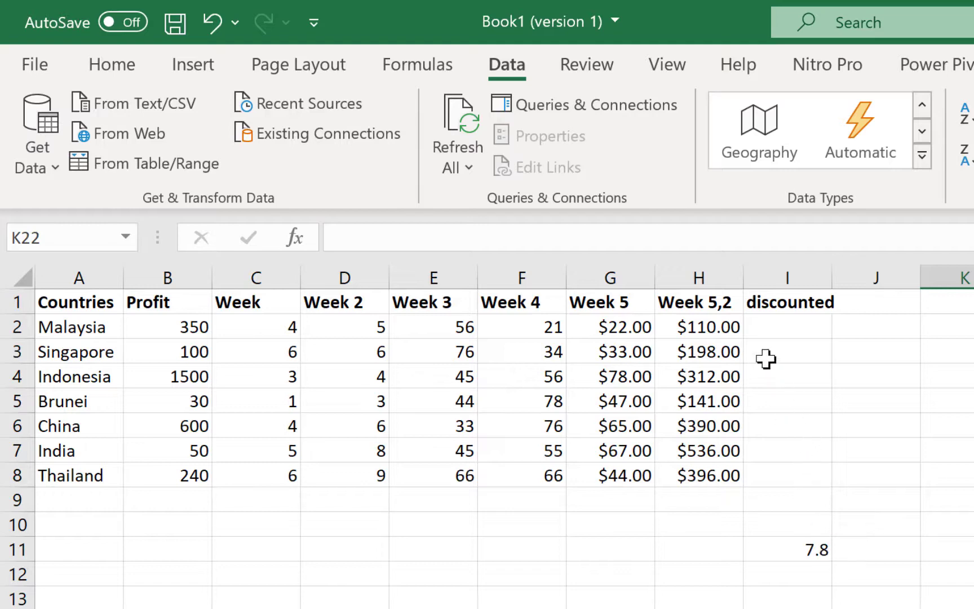
Step: Enter =H2*I11 in I2 and fill the discounted formula down to I8
left_click(776, 331)
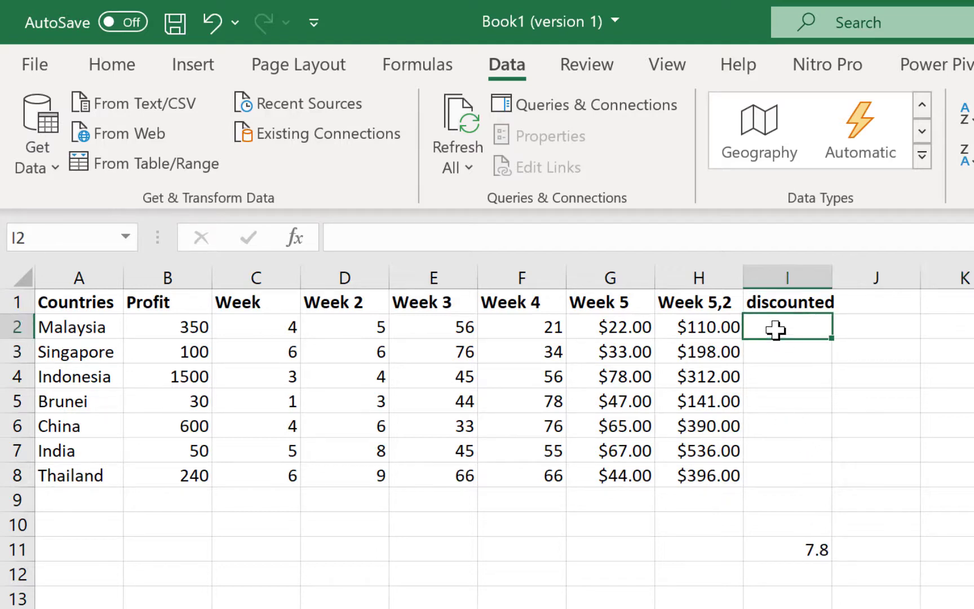
type("=")
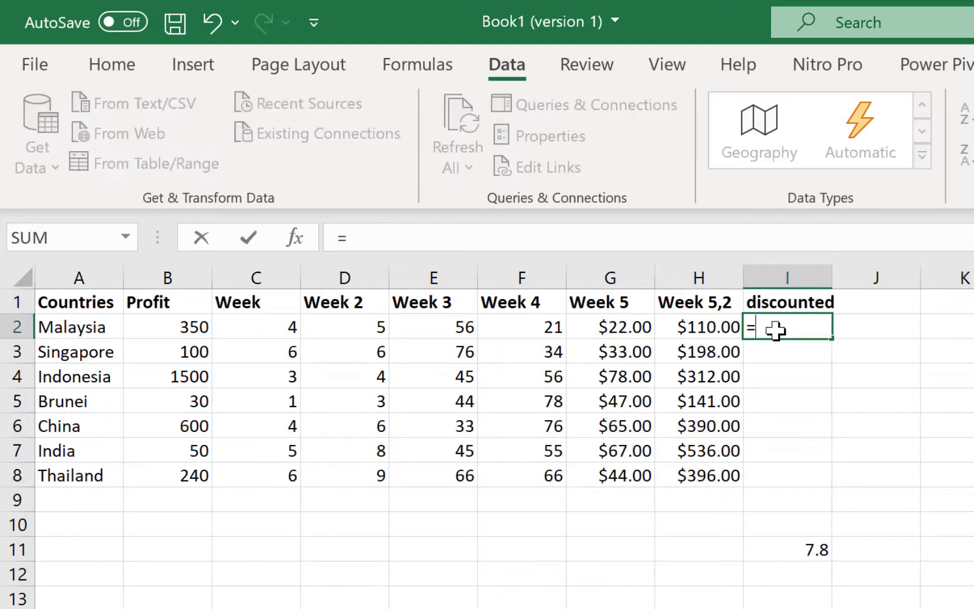
left_click(714, 327)
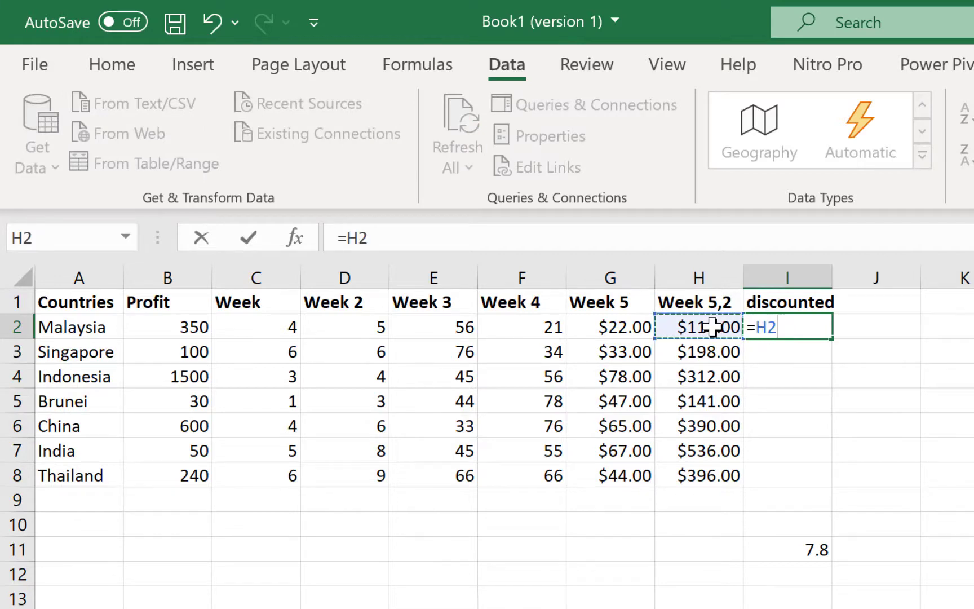
type("*")
left_click(788, 551)
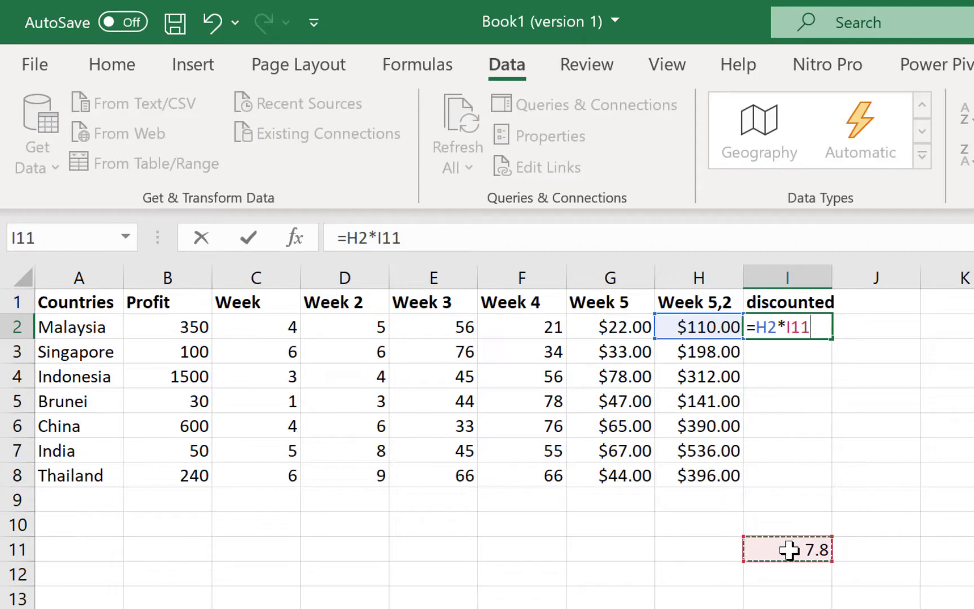
key("Return")
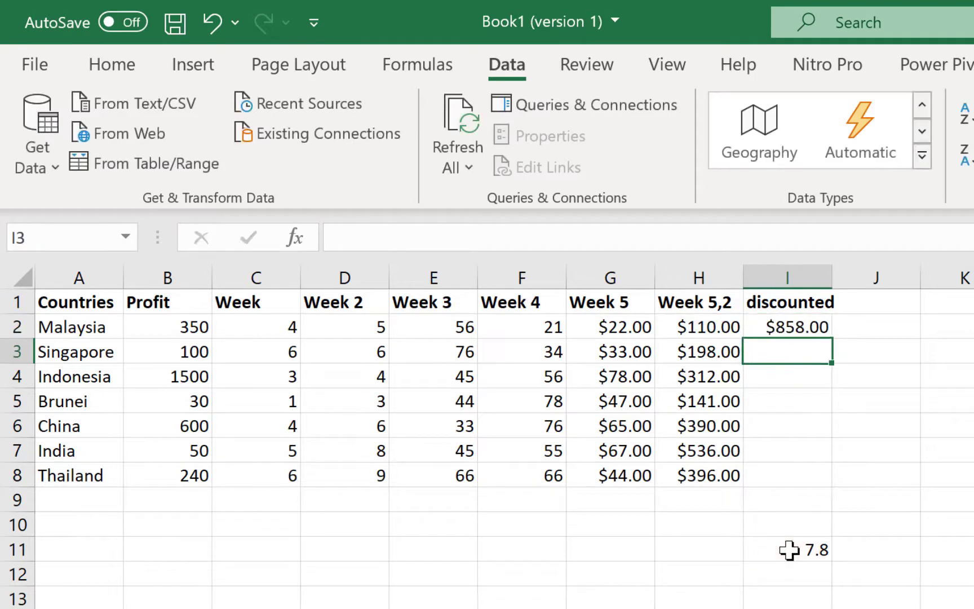
left_click(801, 327)
left_click_drag(835, 339, 835, 494)
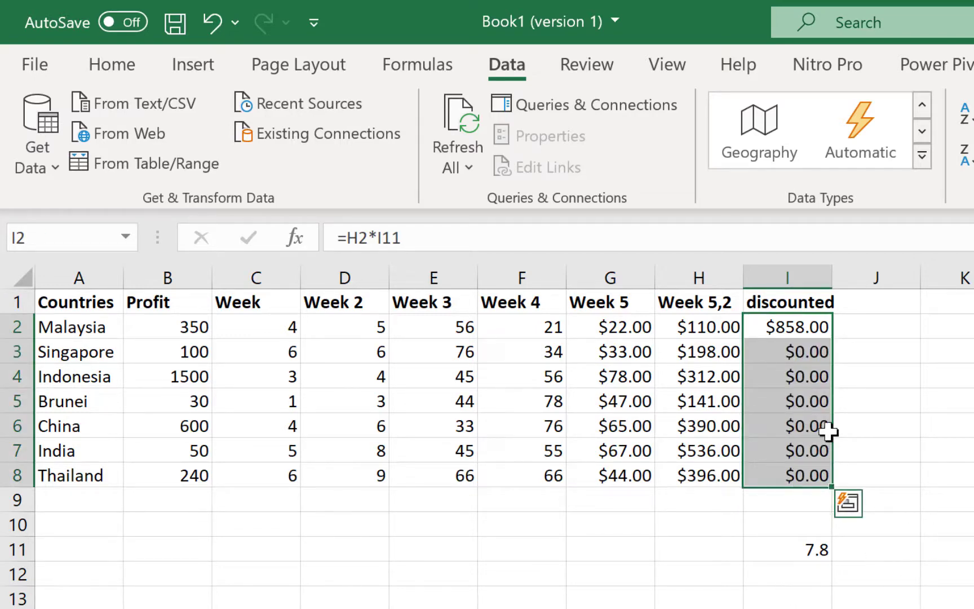
left_click(804, 569)
left_click(800, 601)
left_click(800, 608)
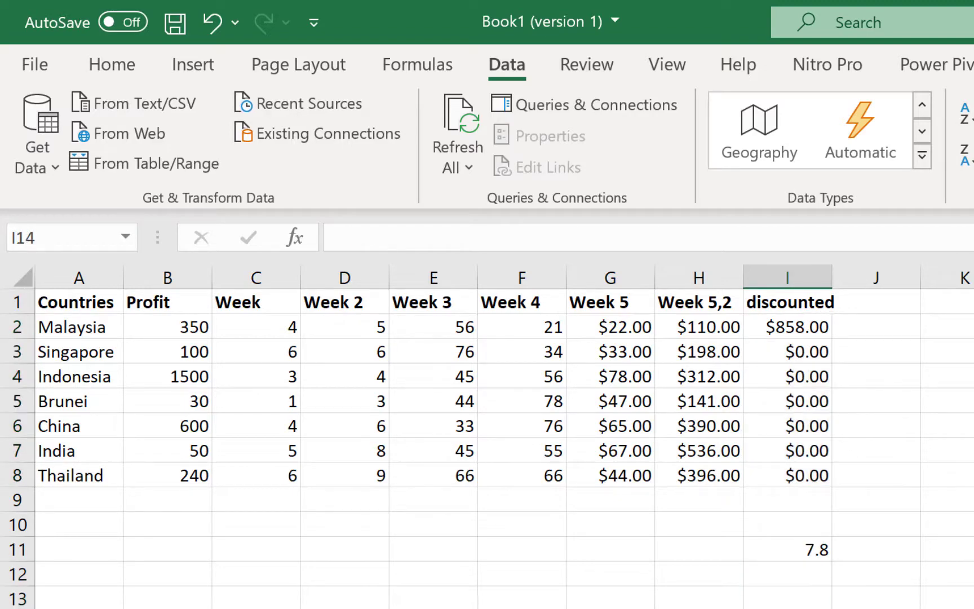
left_click(795, 608)
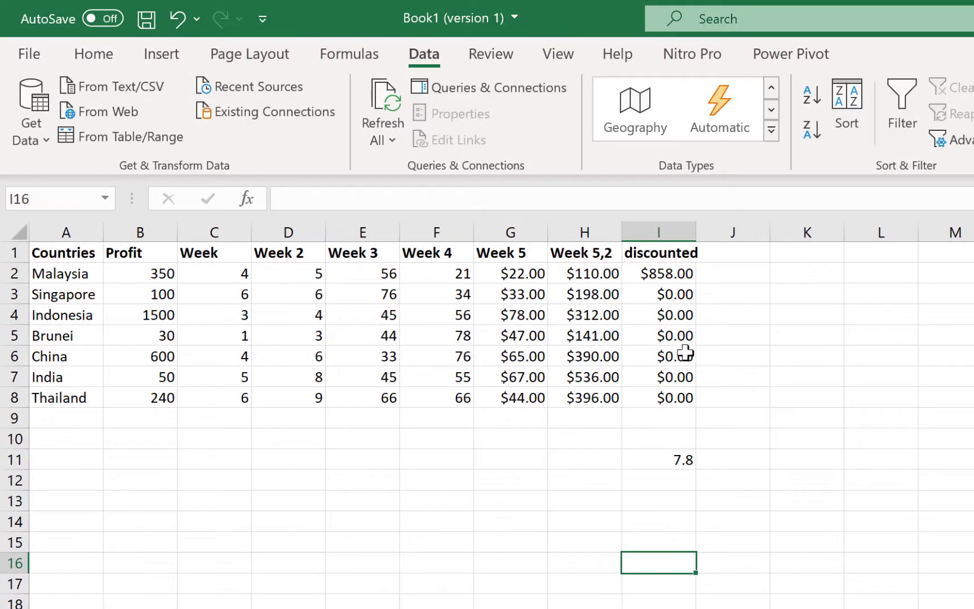
left_click(685, 271)
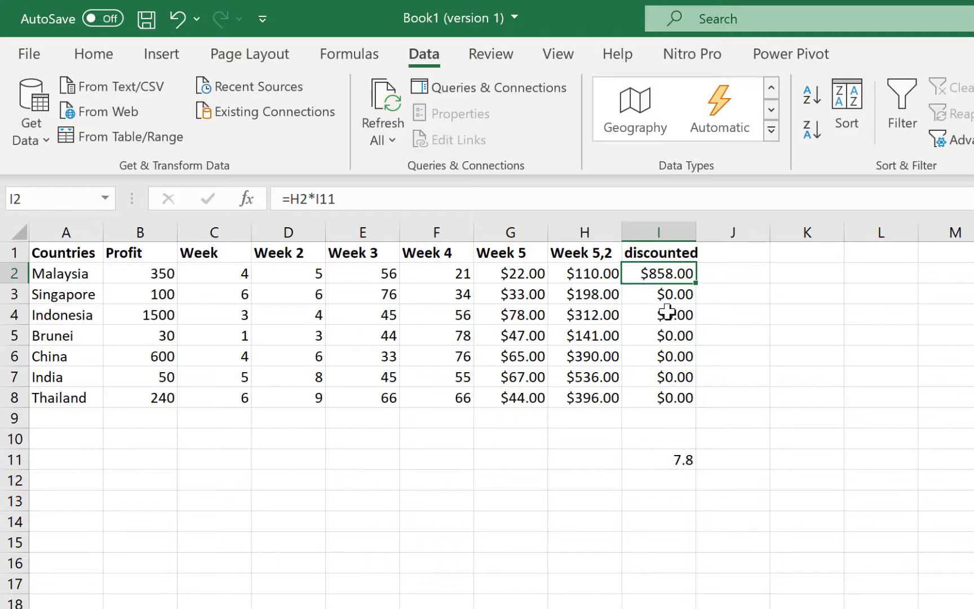
left_click(670, 293)
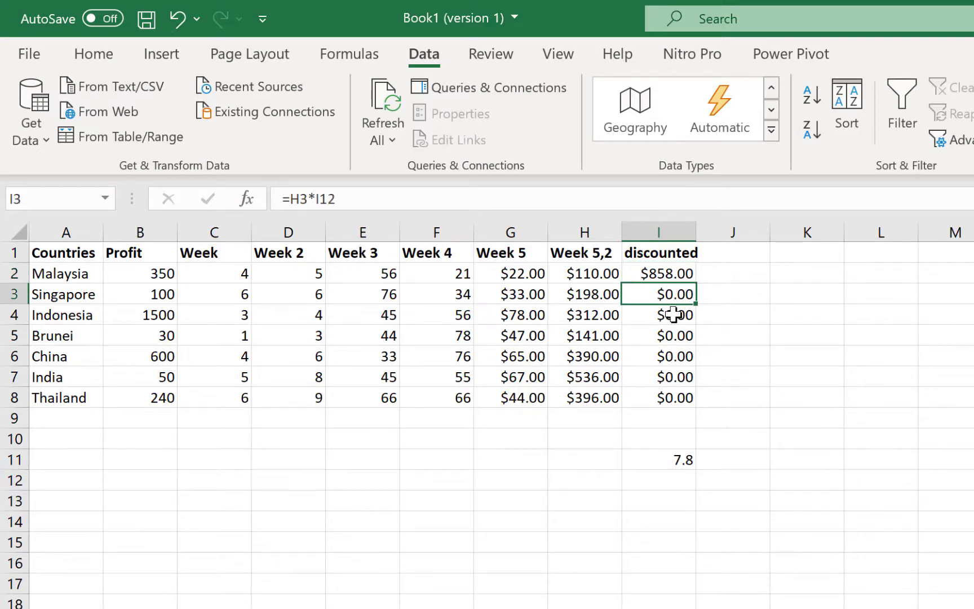
left_click(672, 315)
left_click(674, 335)
left_click(676, 361)
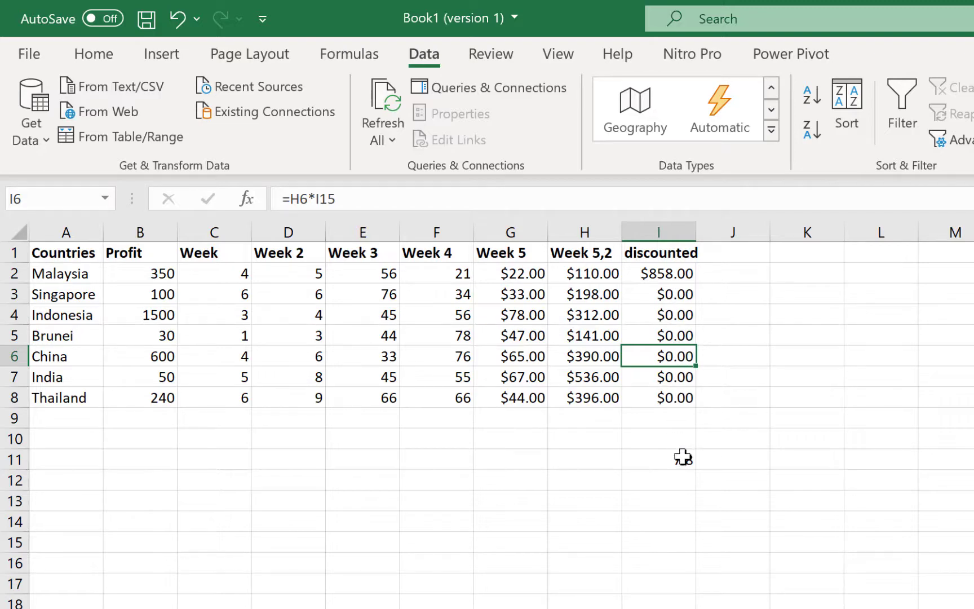
left_click(667, 271)
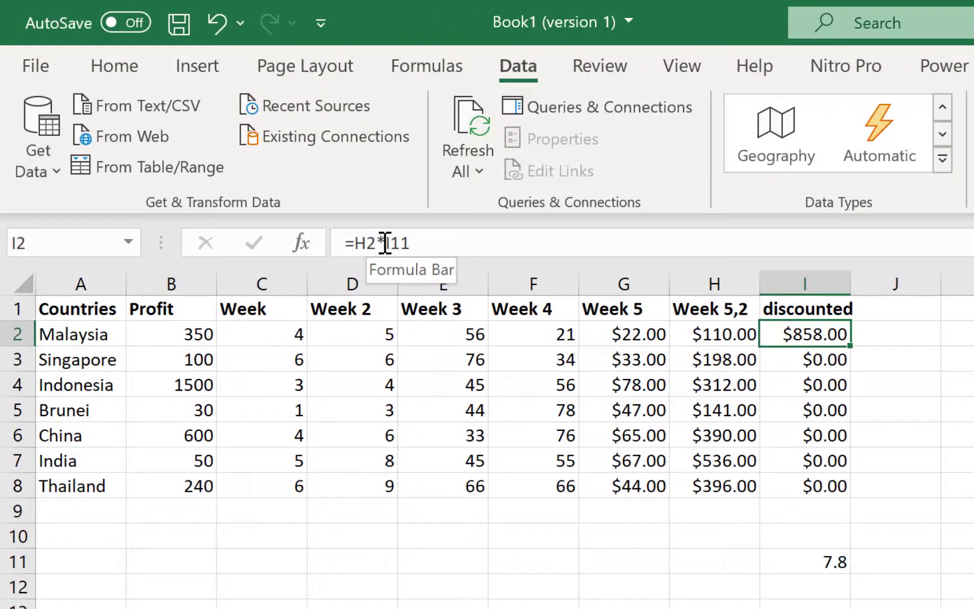
Step: Make I2's rate reference absolute as $I$11 and fill the formula down to I8
left_click(316, 199)
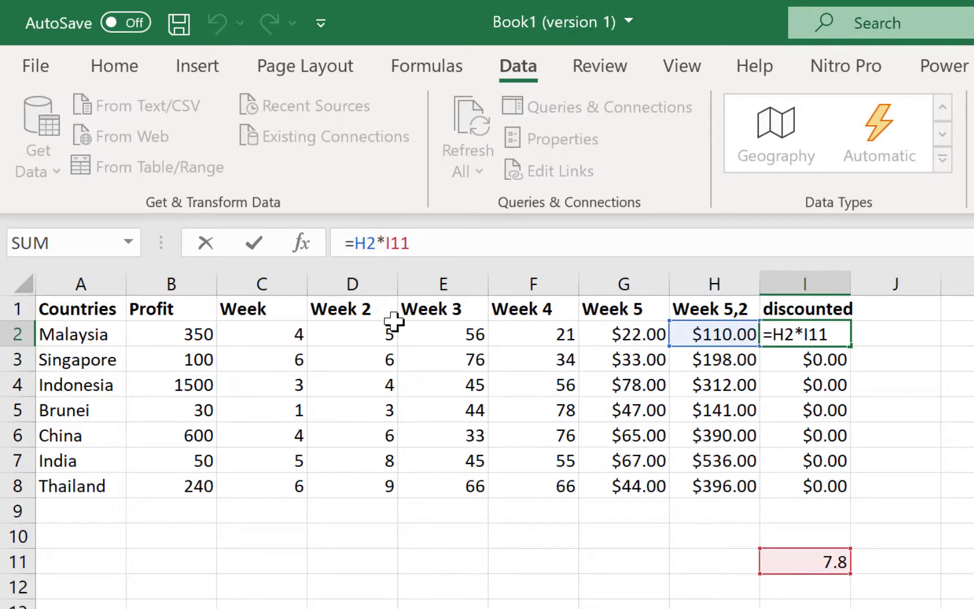
type("$I")
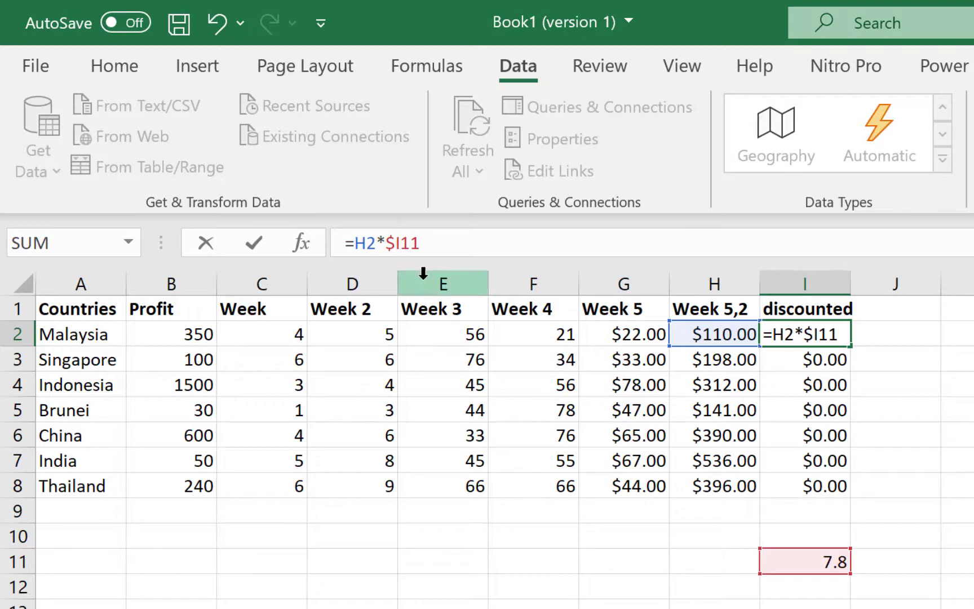
type("$")
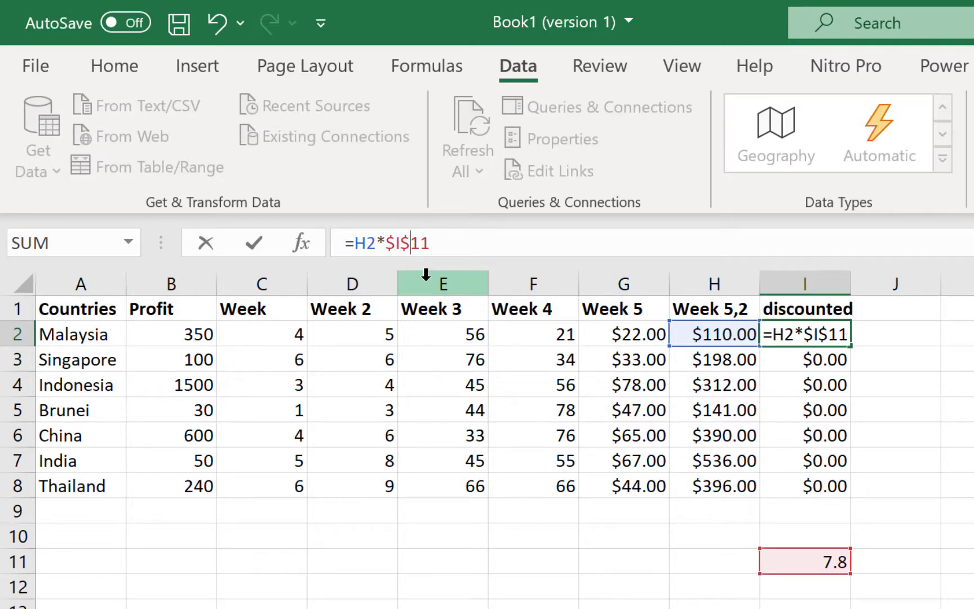
key("Return")
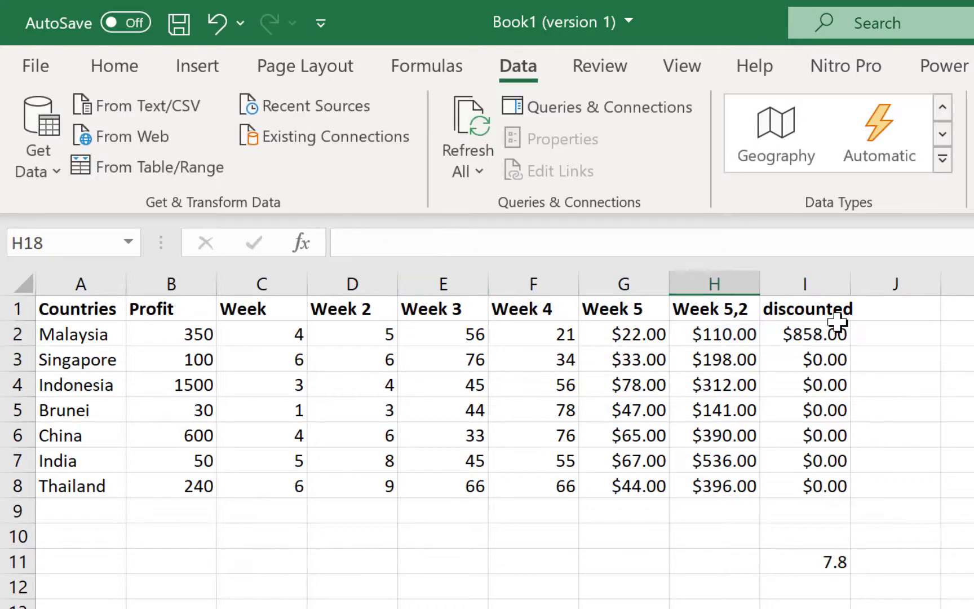
left_click(807, 333)
left_click_drag(851, 345, 838, 500)
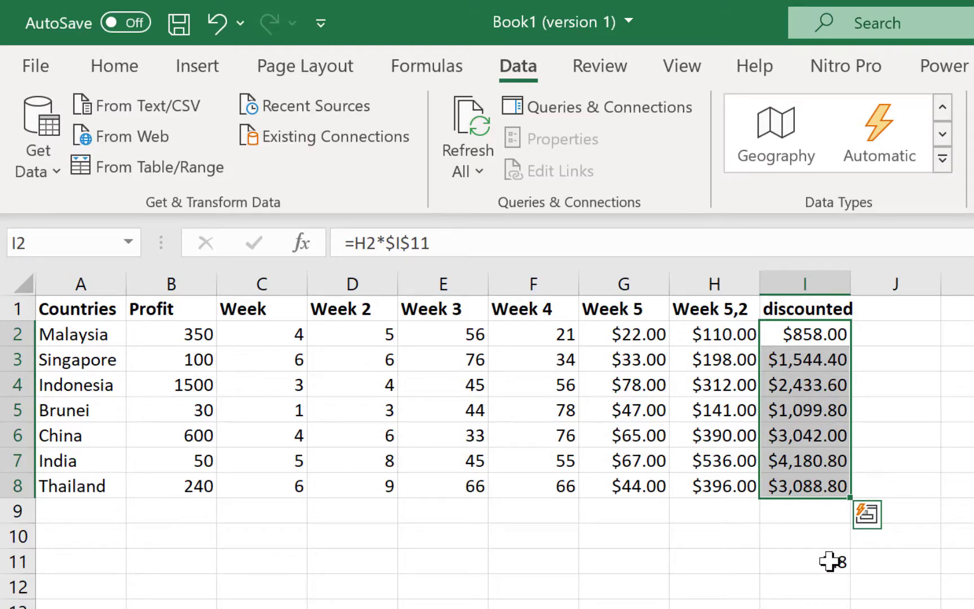
Step: Inspect the copied discounted formulas in the cells below I2
left_click(829, 363)
left_click(827, 382)
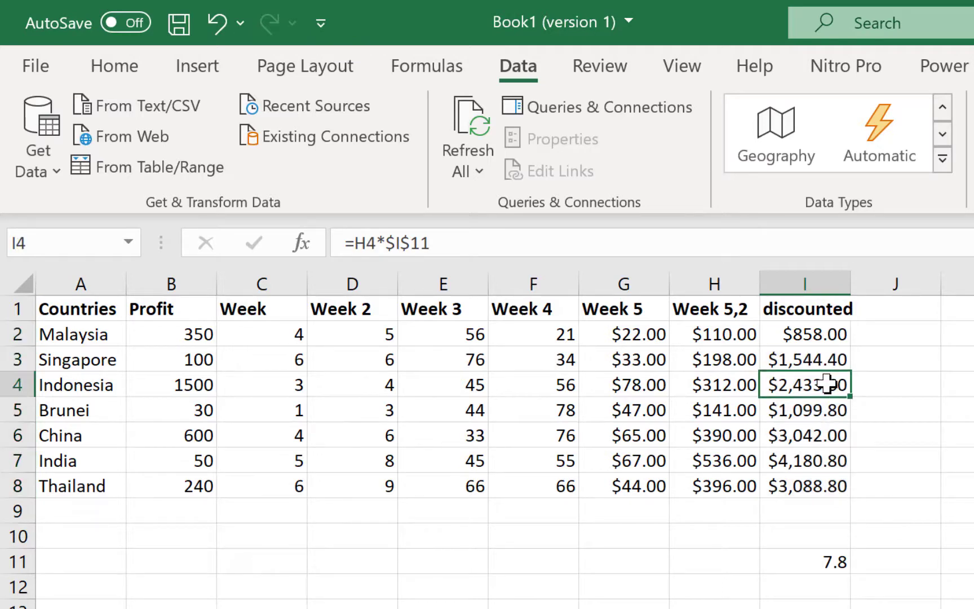
left_click(823, 420)
left_click(822, 460)
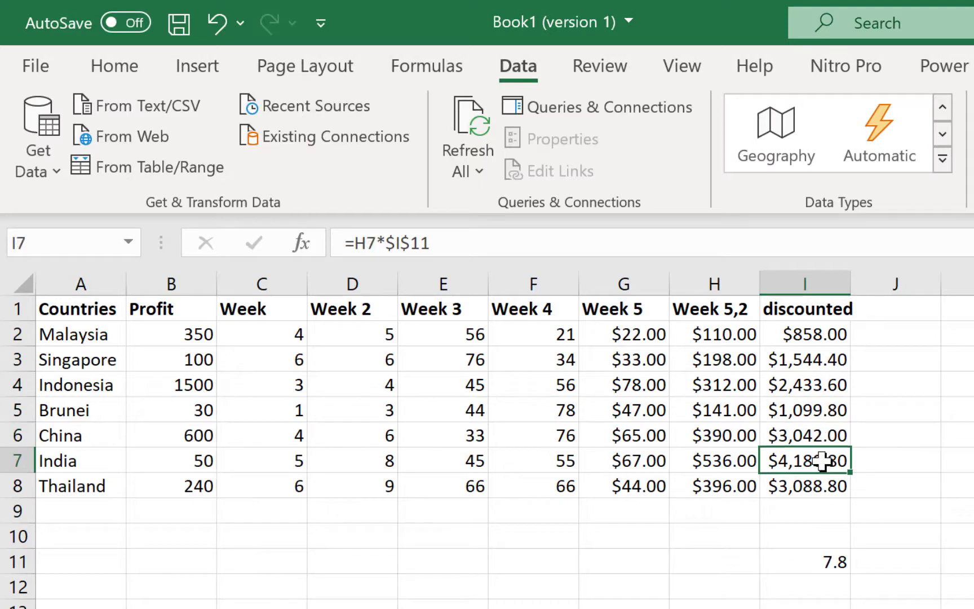
left_click(823, 487)
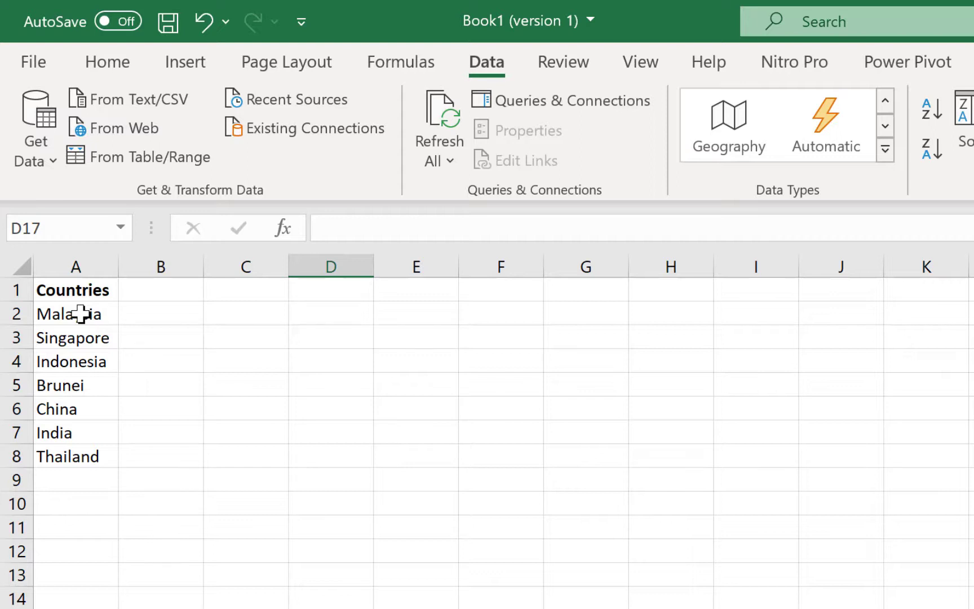
Step: Select the country names Malaysia through Thailand in A2:A8
left_click_drag(81, 314, 56, 453)
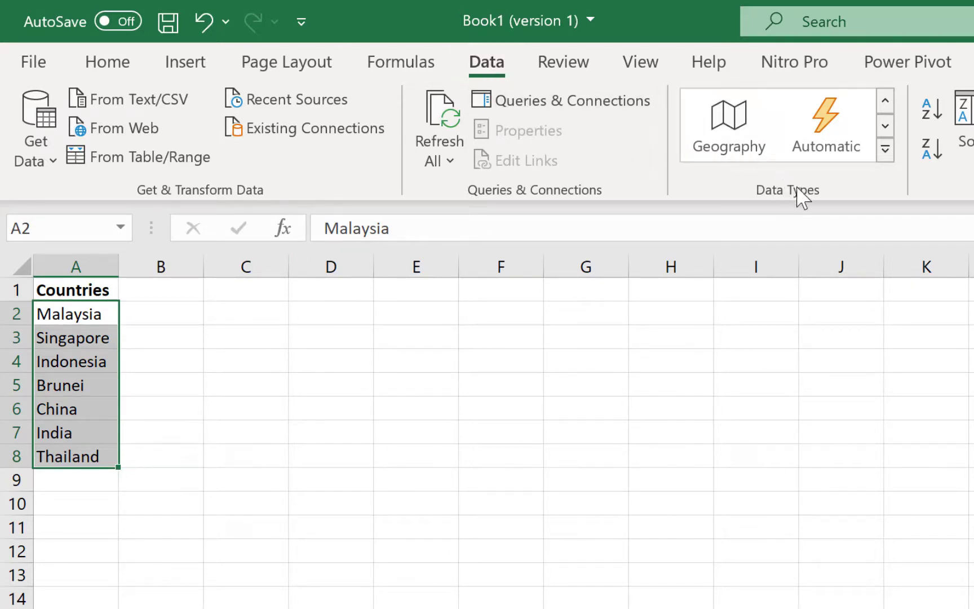
Step: Convert A2:A8 to the Geography data type and show its extractable fields
left_click(742, 134)
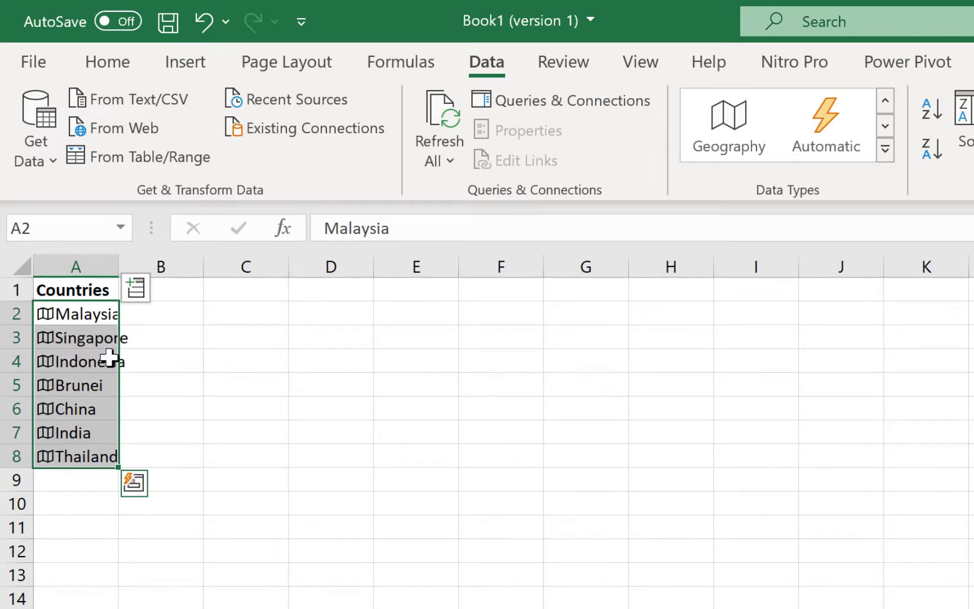
left_click(136, 290)
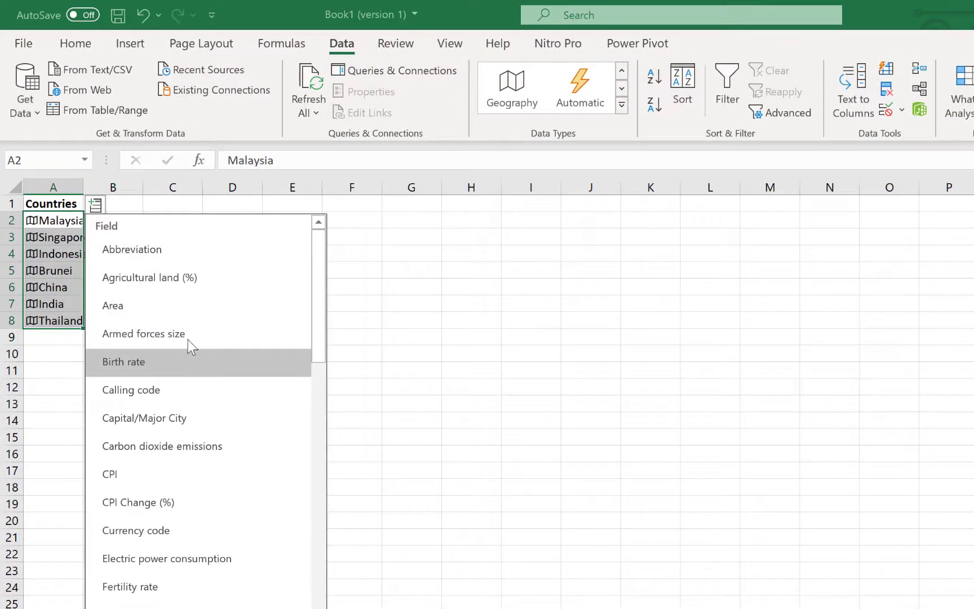
Step: Extract Agricultural land (%), Currency code and Fertility rate columns for each country
left_click(176, 277)
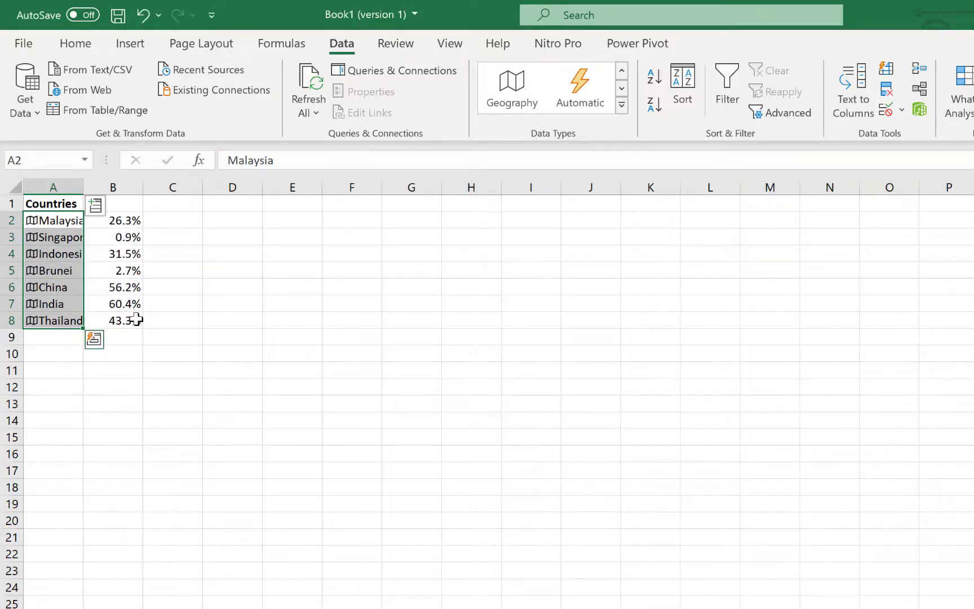
left_click(95, 205)
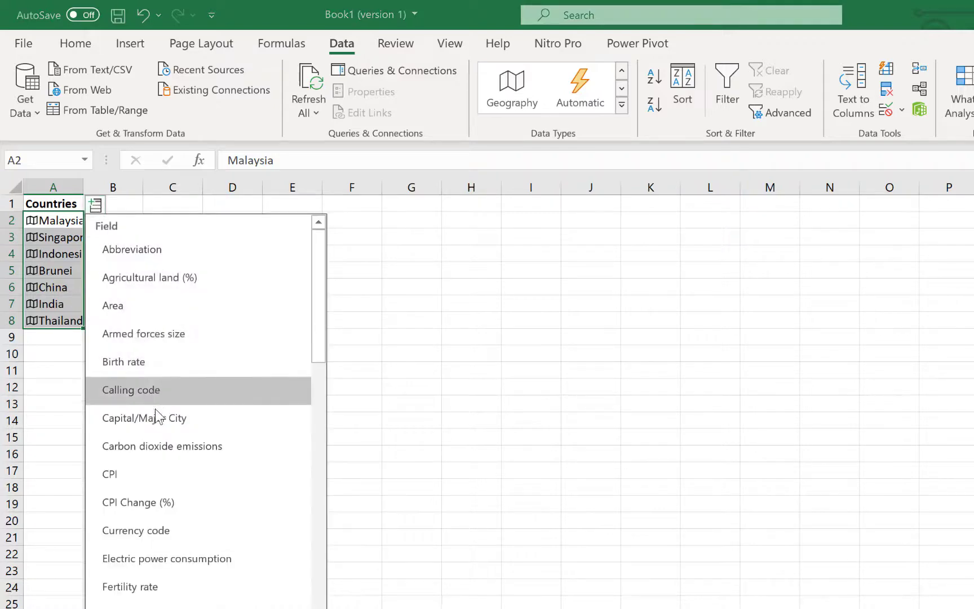
left_click(195, 523)
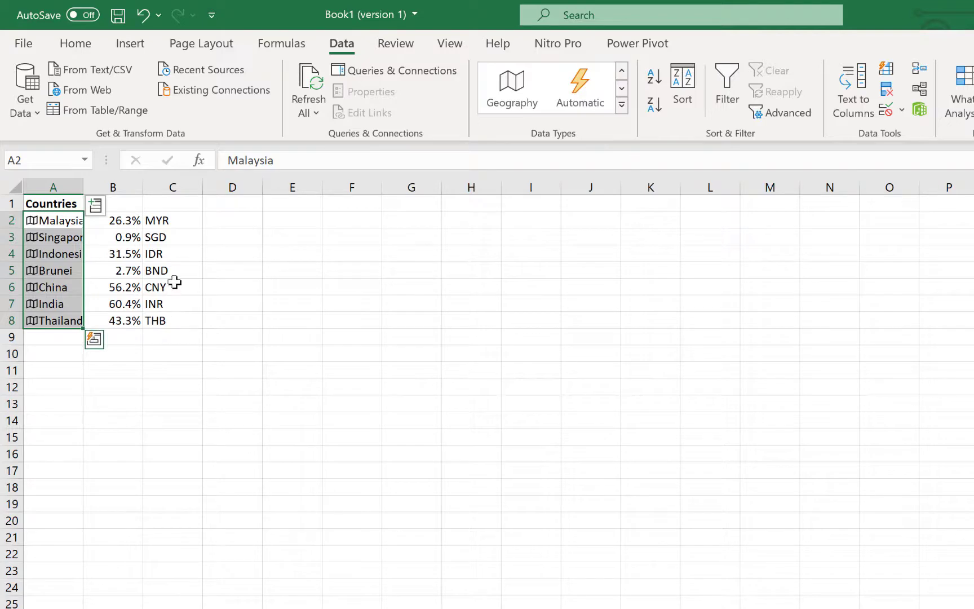
left_click(95, 206)
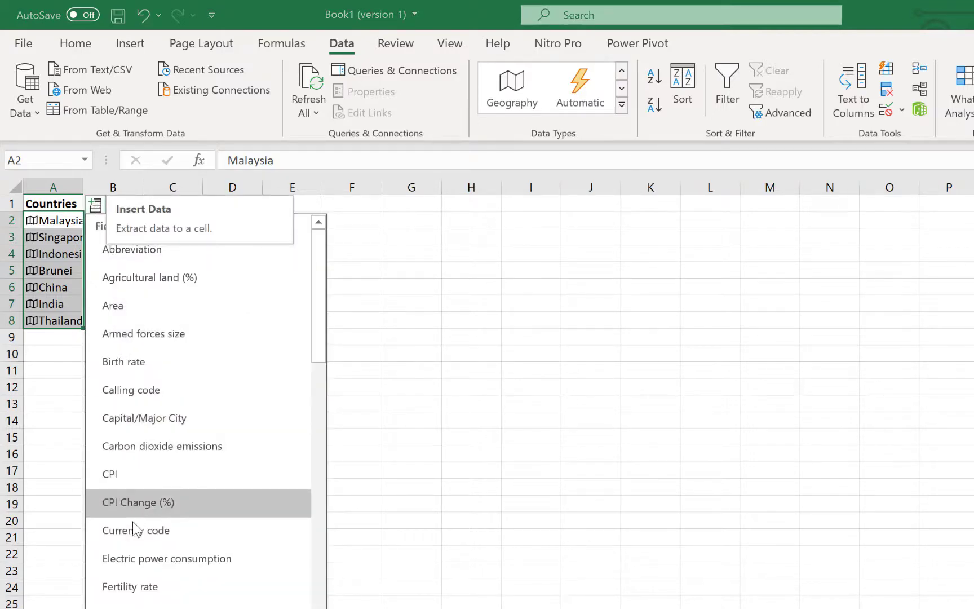
left_click(152, 588)
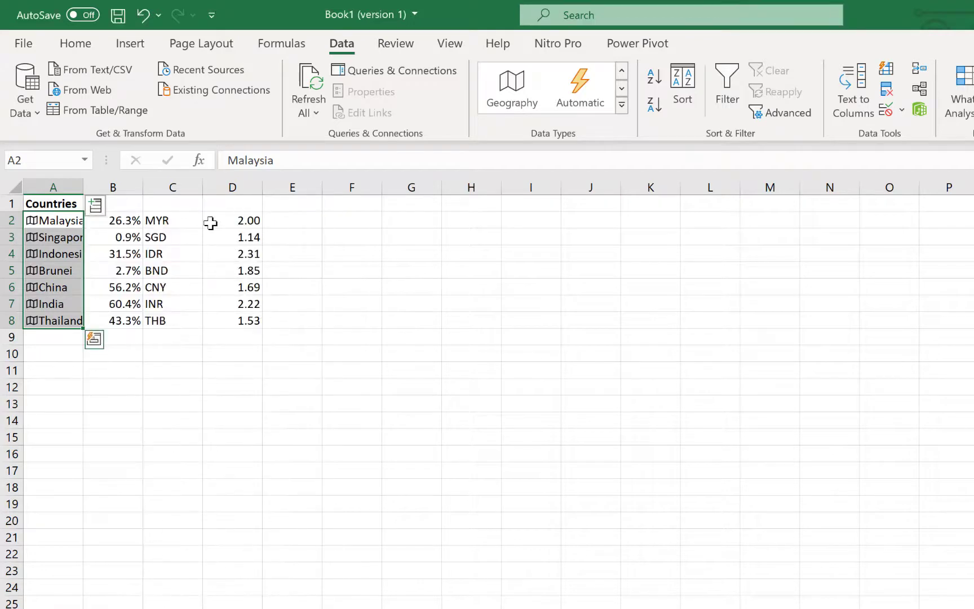
Step: Extract Life expectancy and National anthem columns for each country
left_click(95, 205)
scroll(156, 530, "down", 2)
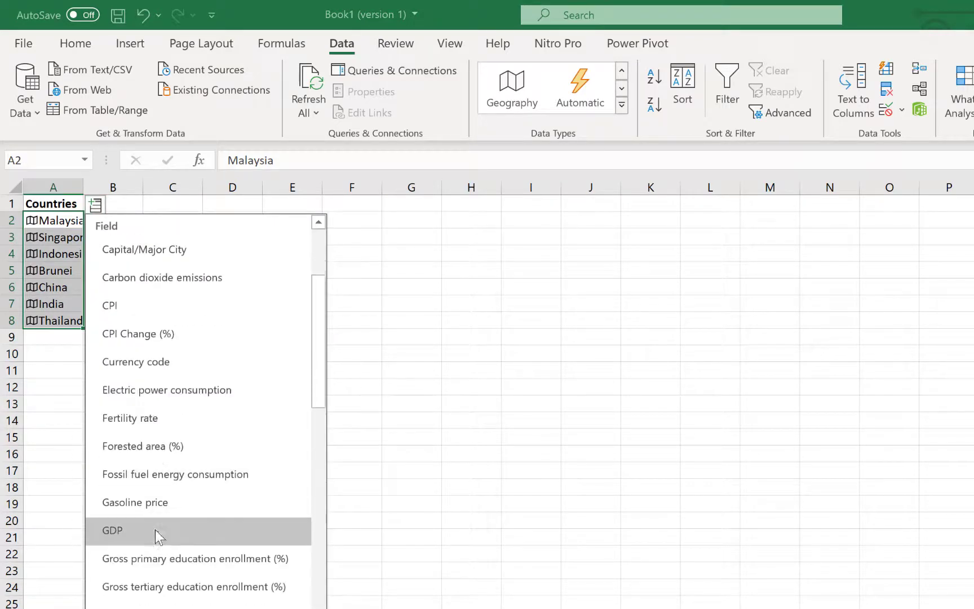
scroll(222, 592, "down", 2)
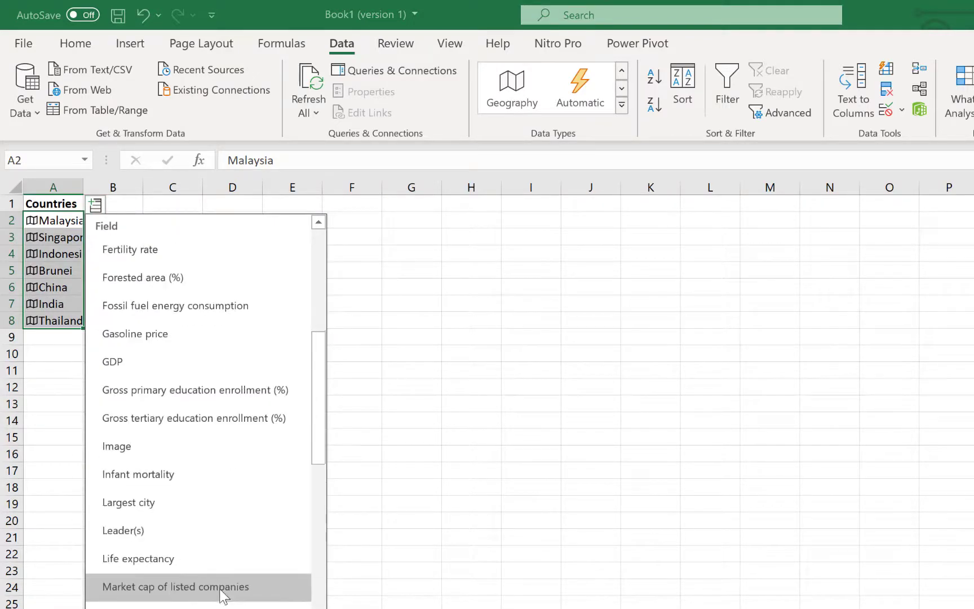
left_click(220, 557)
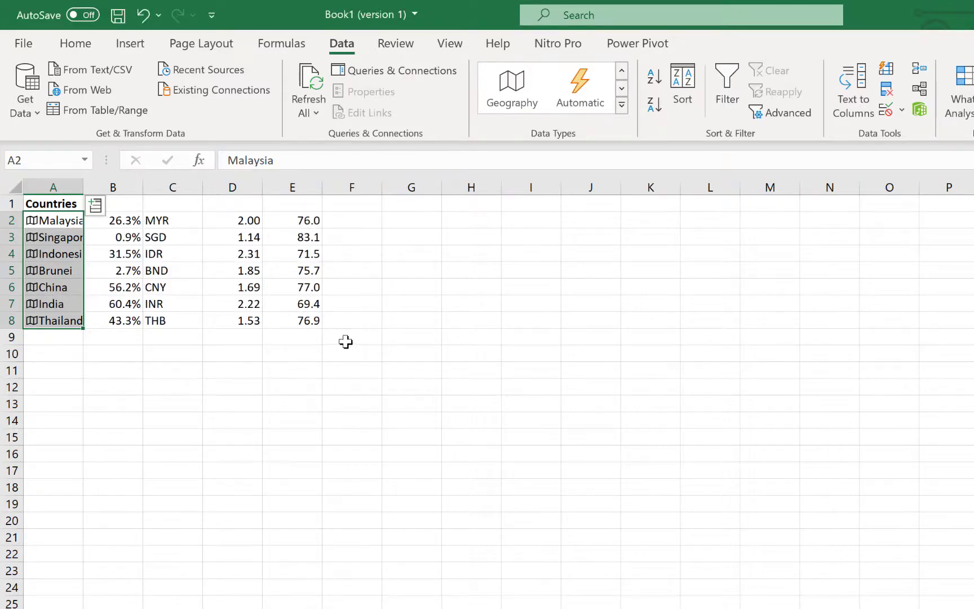
left_click(95, 205)
scroll(182, 409, "down", 1)
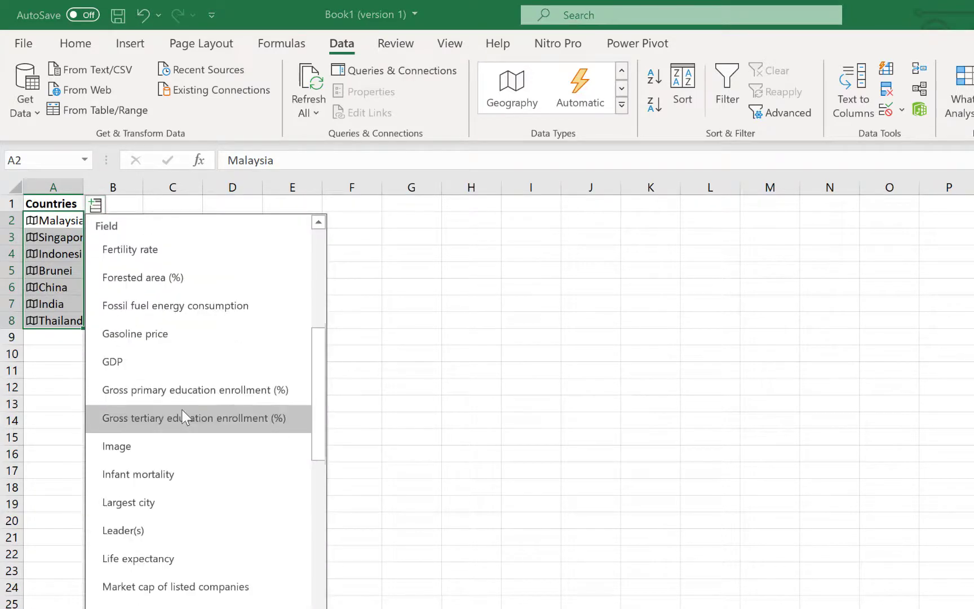
scroll(182, 410, "down", 1)
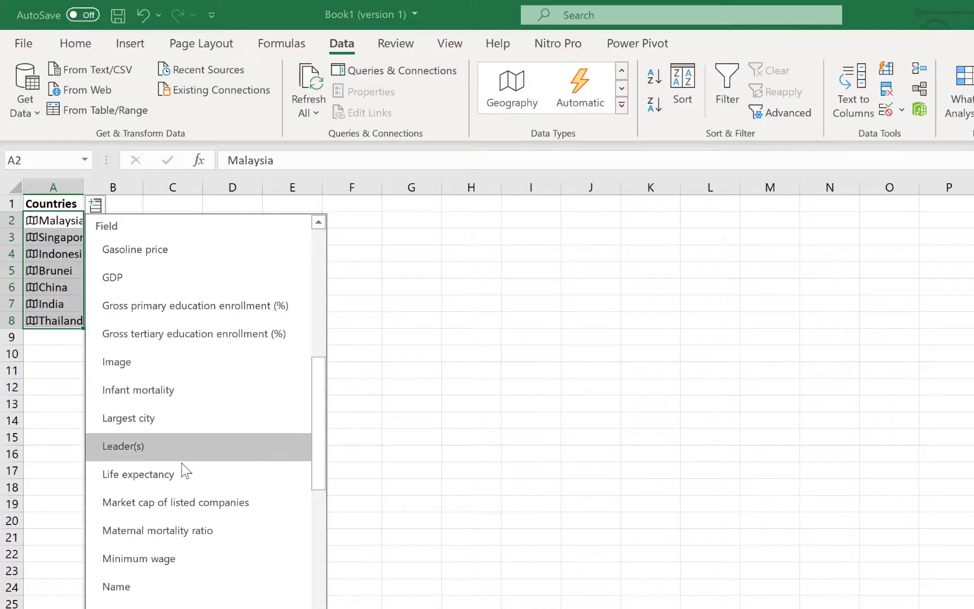
scroll(182, 463, "down", 1)
left_click(239, 570)
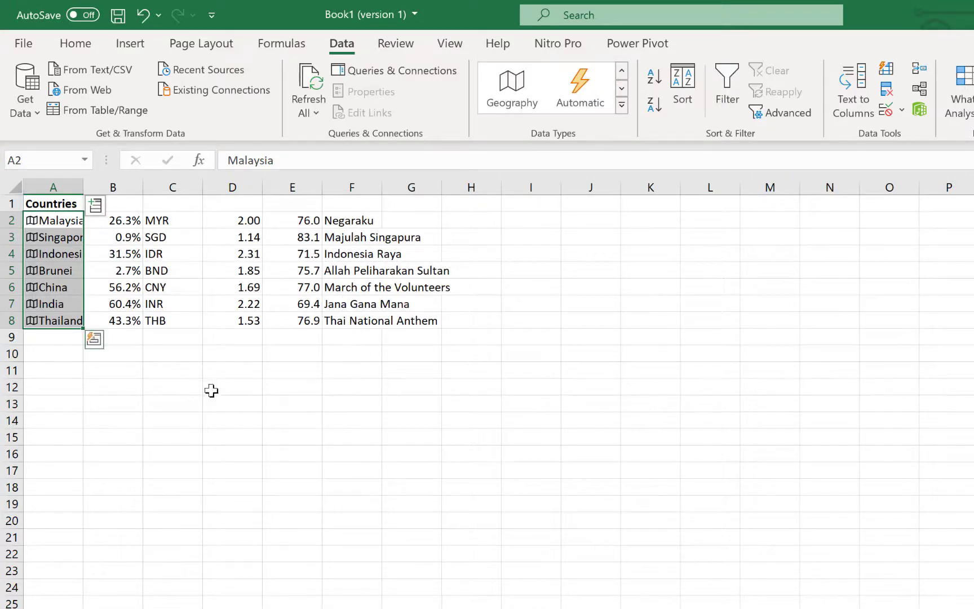
left_click(164, 361)
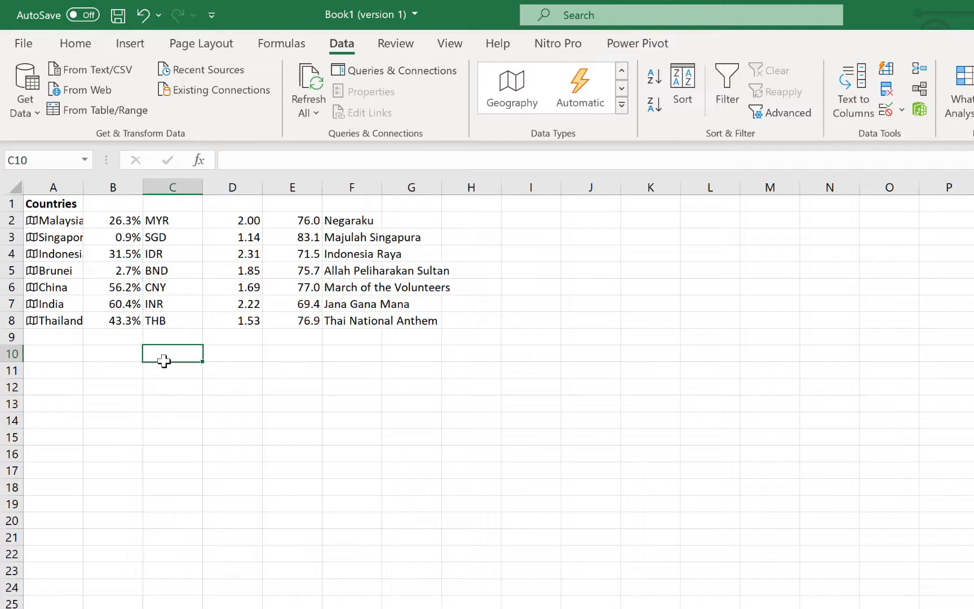
Step: Make C10 show Malaysia's calling code, 60, from A2's Calling code field
type("=")
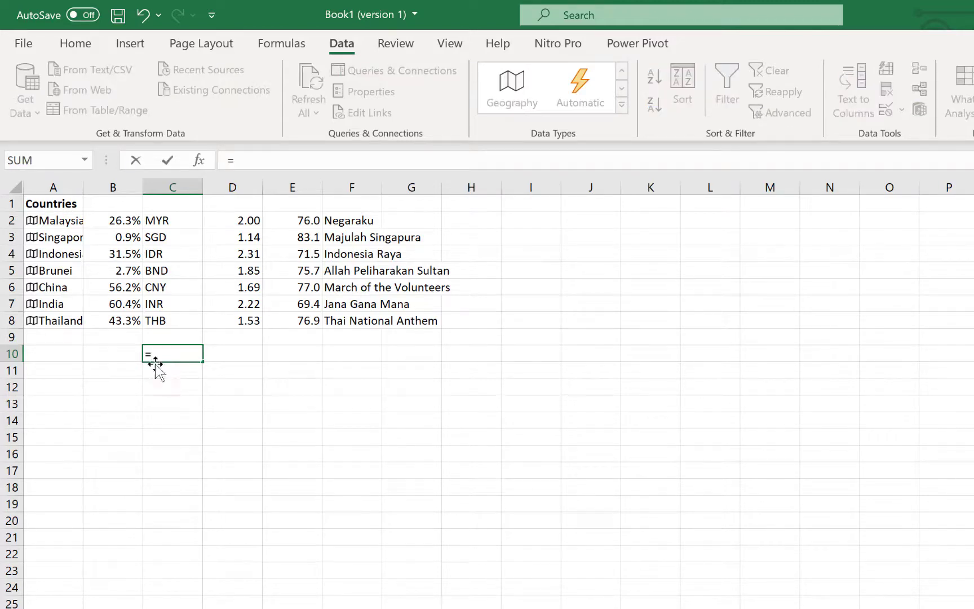
left_click(62, 220)
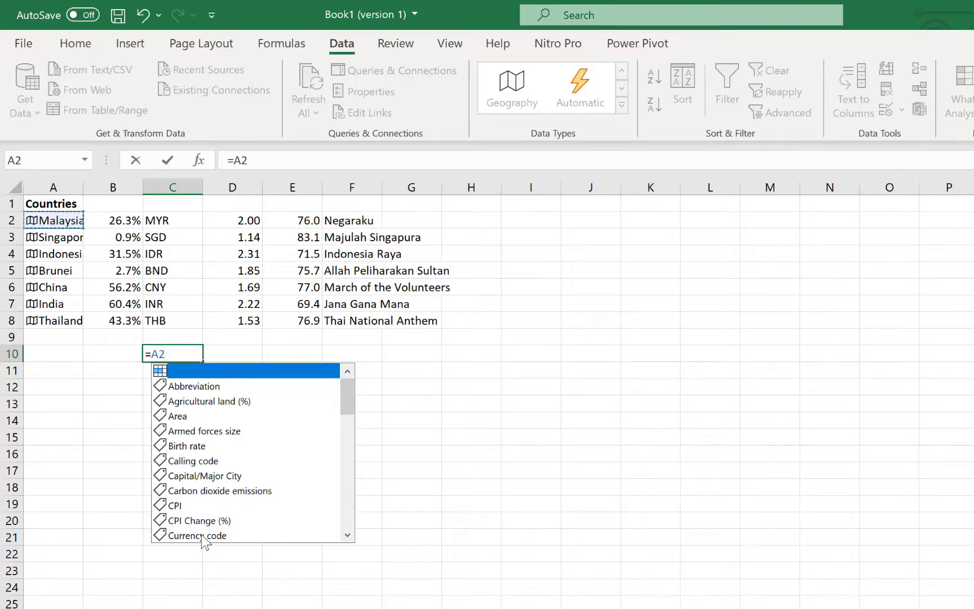
left_click(192, 461)
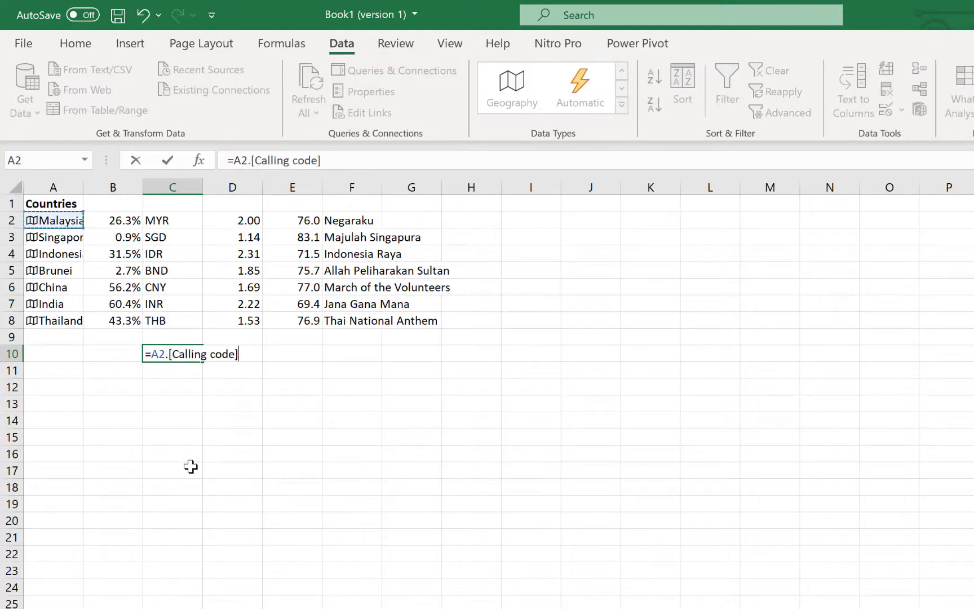
key("Return")
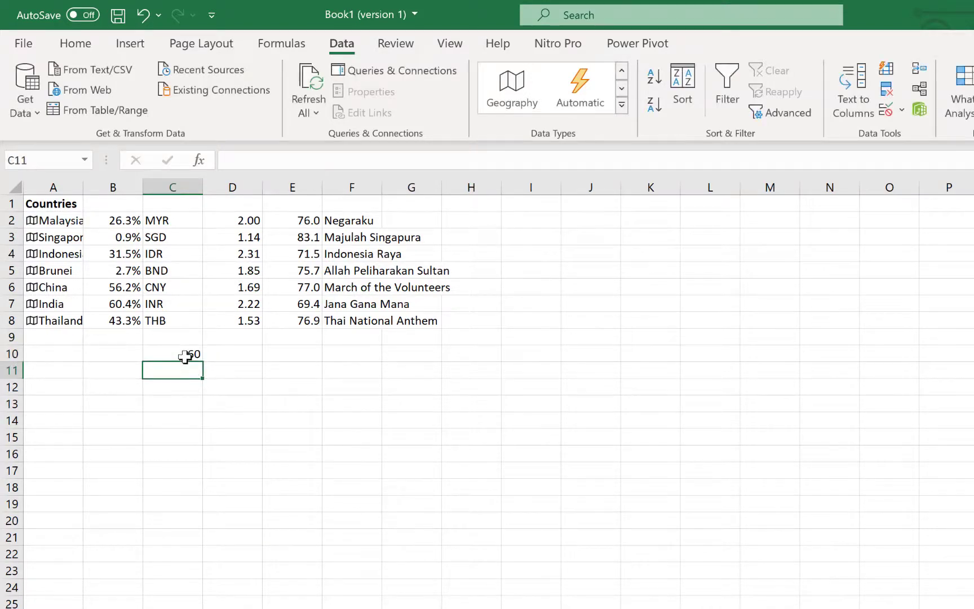
Step: Enter =A5.[Birth rate] in C12 to show Brunei's birth rate, 14.90
left_click(182, 387)
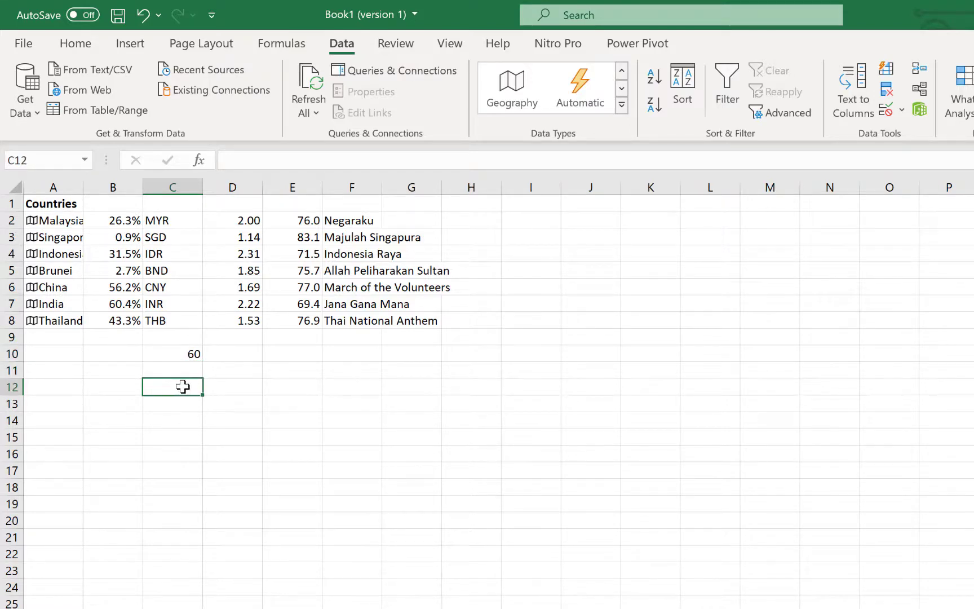
type("=")
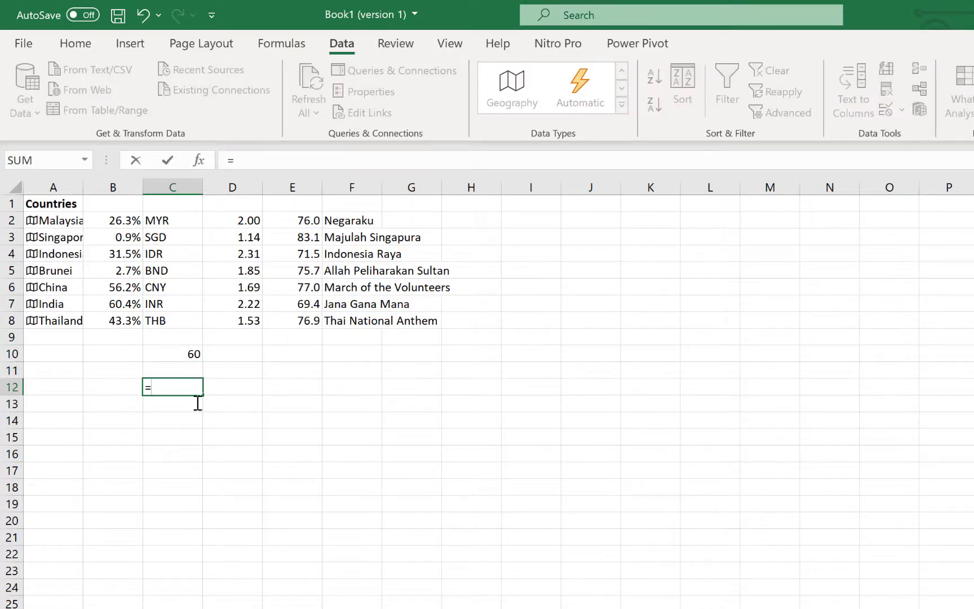
left_click(61, 270)
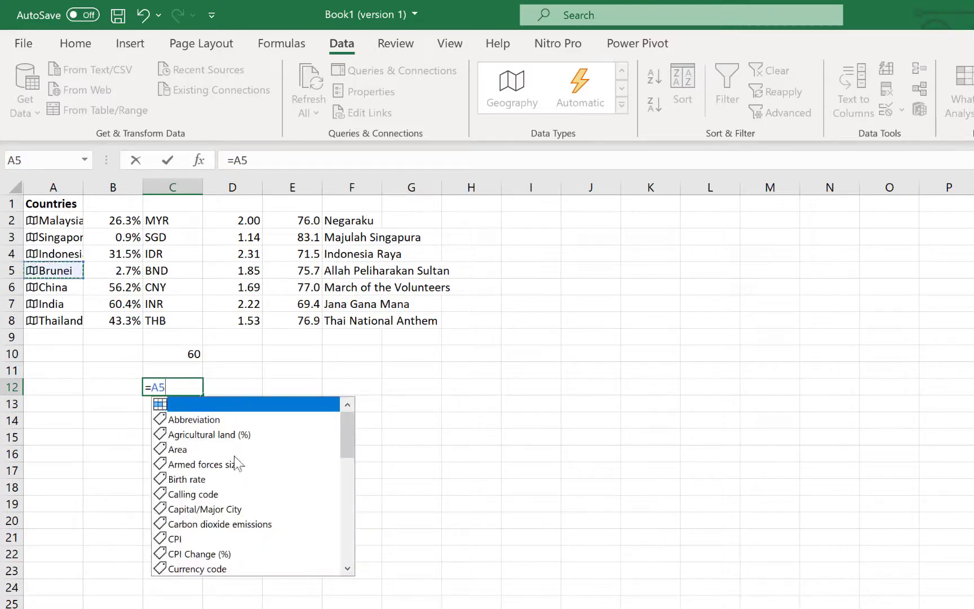
scroll(235, 479, "down", 1)
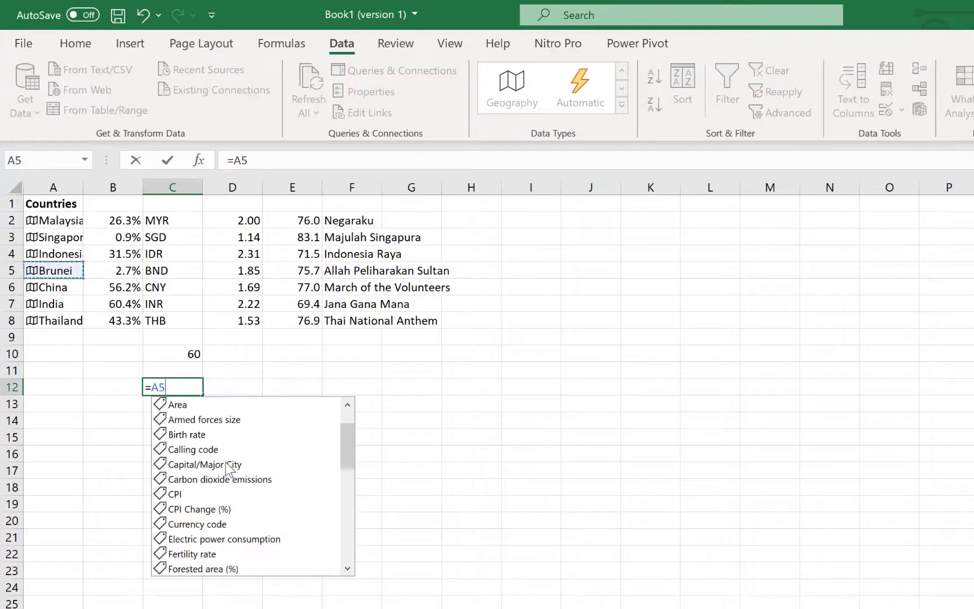
left_click(195, 437)
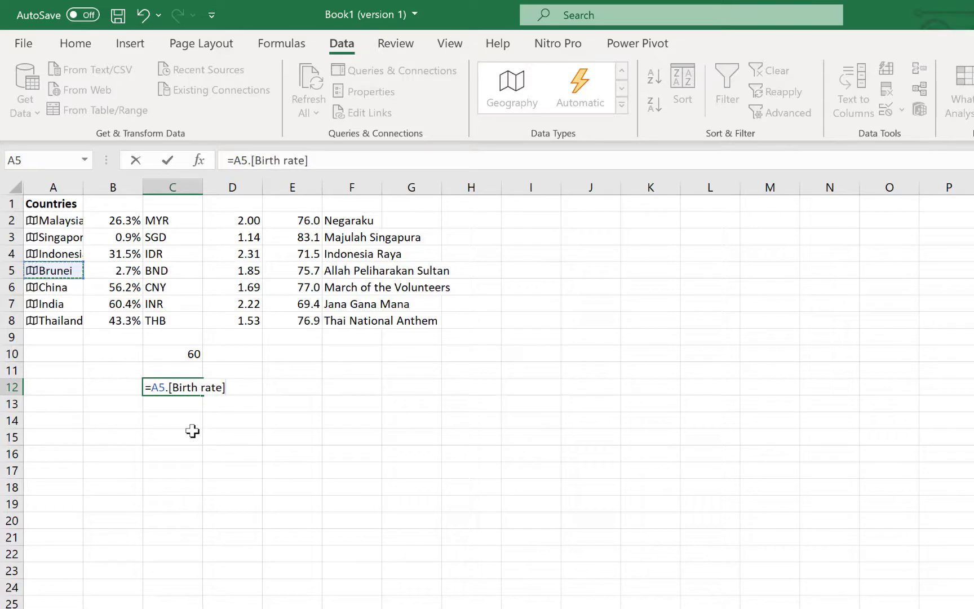
key("Return")
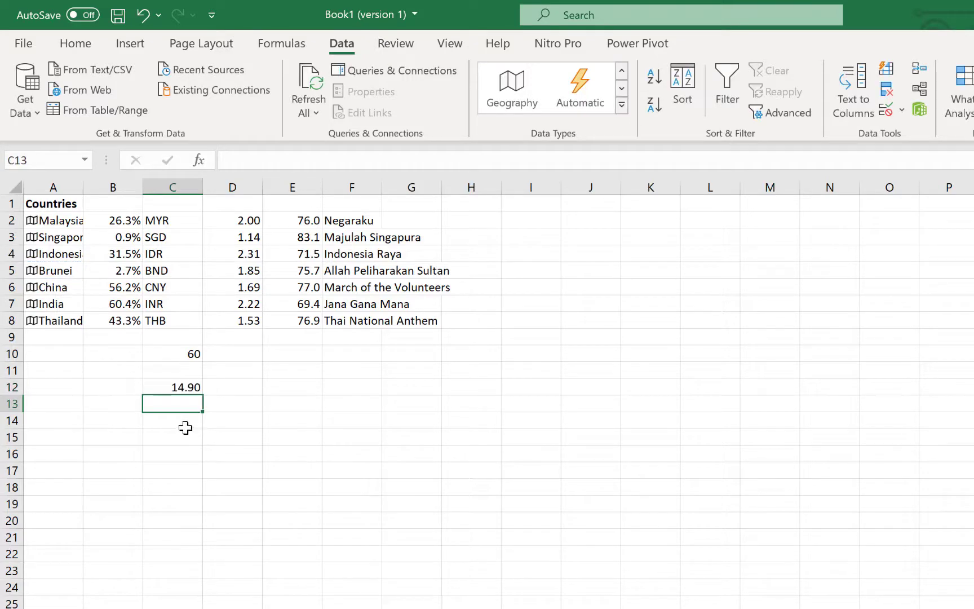